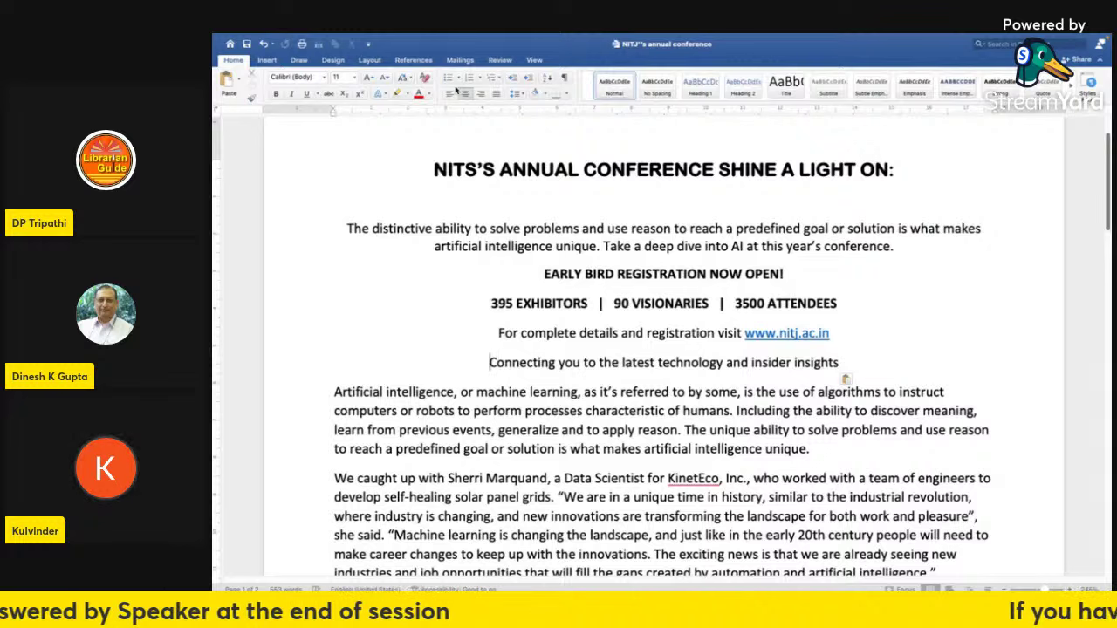
# - Left-align the 'Connecting you to the latest technology' line and select the whole line
pyautogui.click(450, 96)
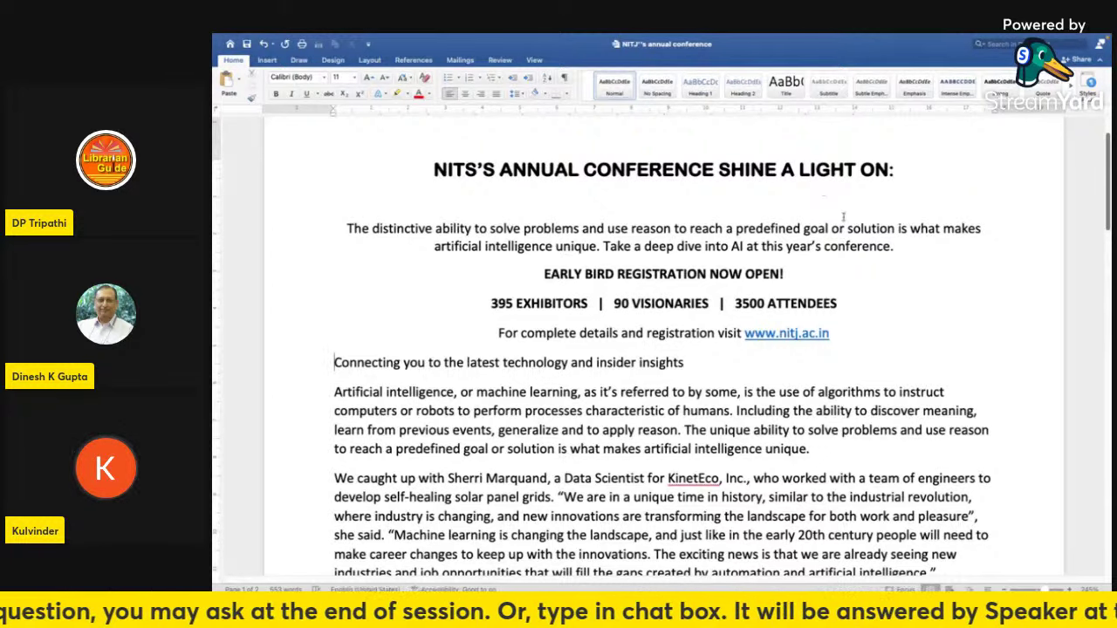
pyautogui.doubleClick(335, 363)
pyautogui.moveTo(401, 363); pyautogui.dragTo(687, 372)
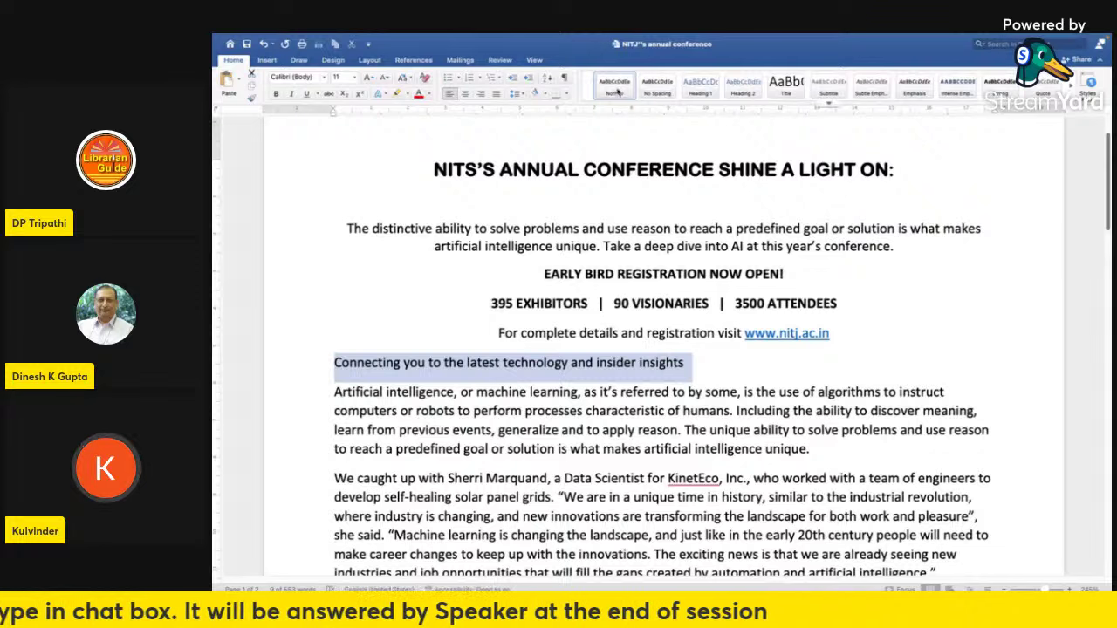
# - Apply the Strong style to the line after trying Subtle Emphasis and Emphasis
pyautogui.click(1073, 88)
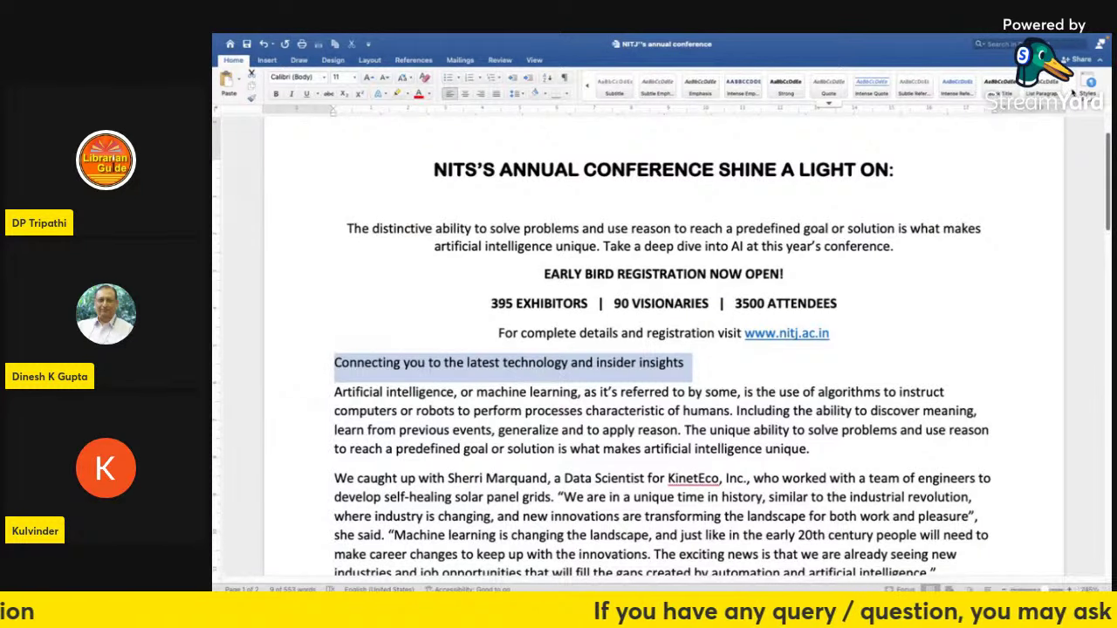
pyautogui.click(1089, 84)
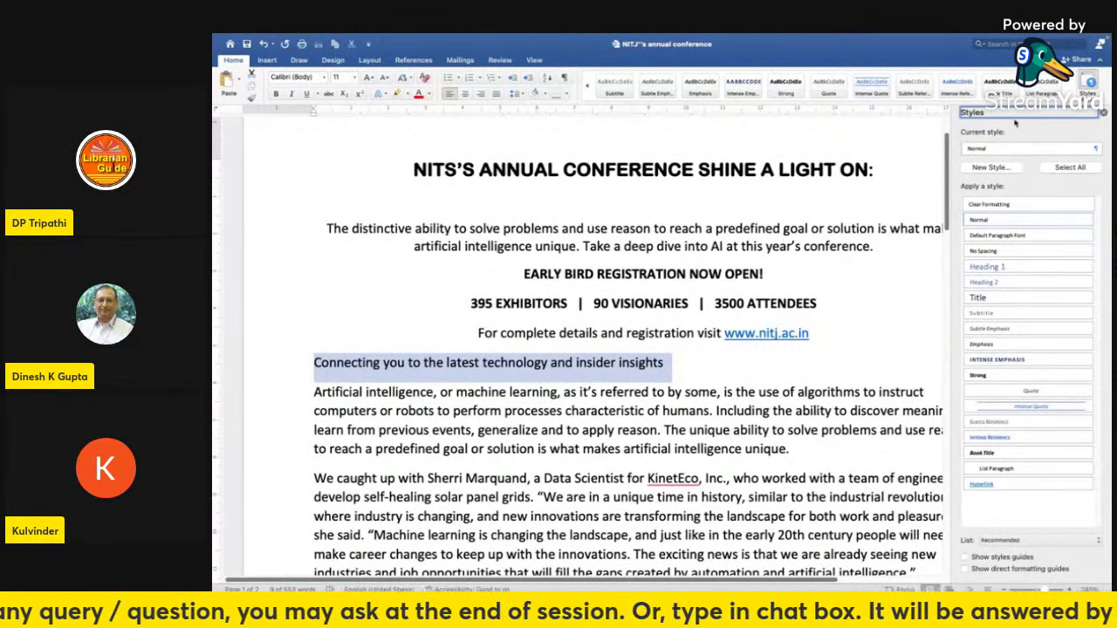
pyautogui.click(658, 90)
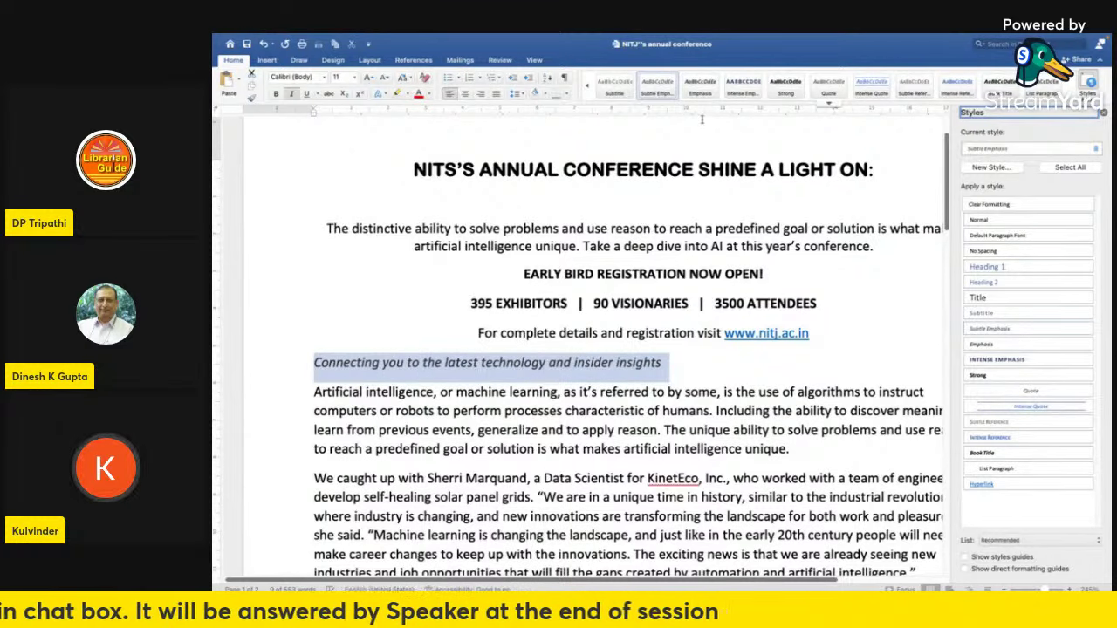
pyautogui.click(701, 91)
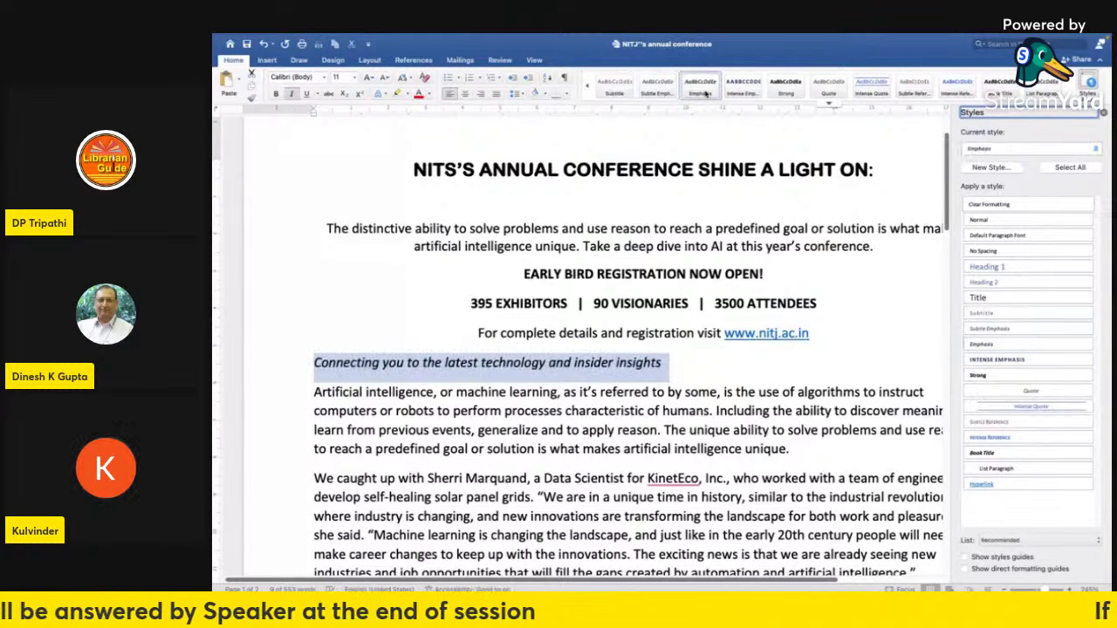
pyautogui.click(790, 94)
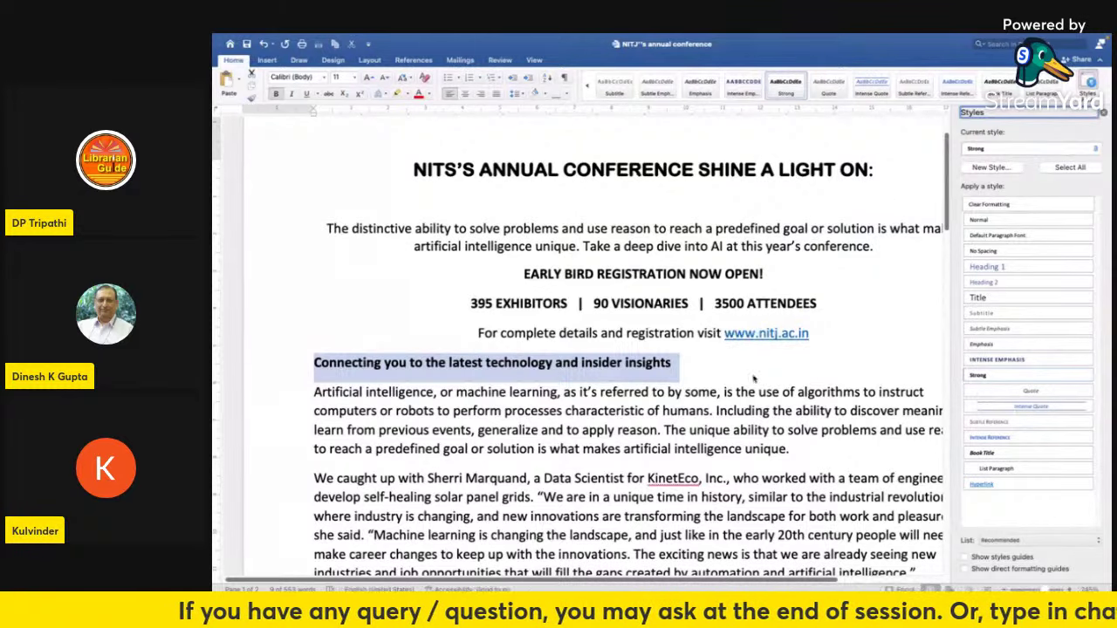
pyautogui.click(990, 168)
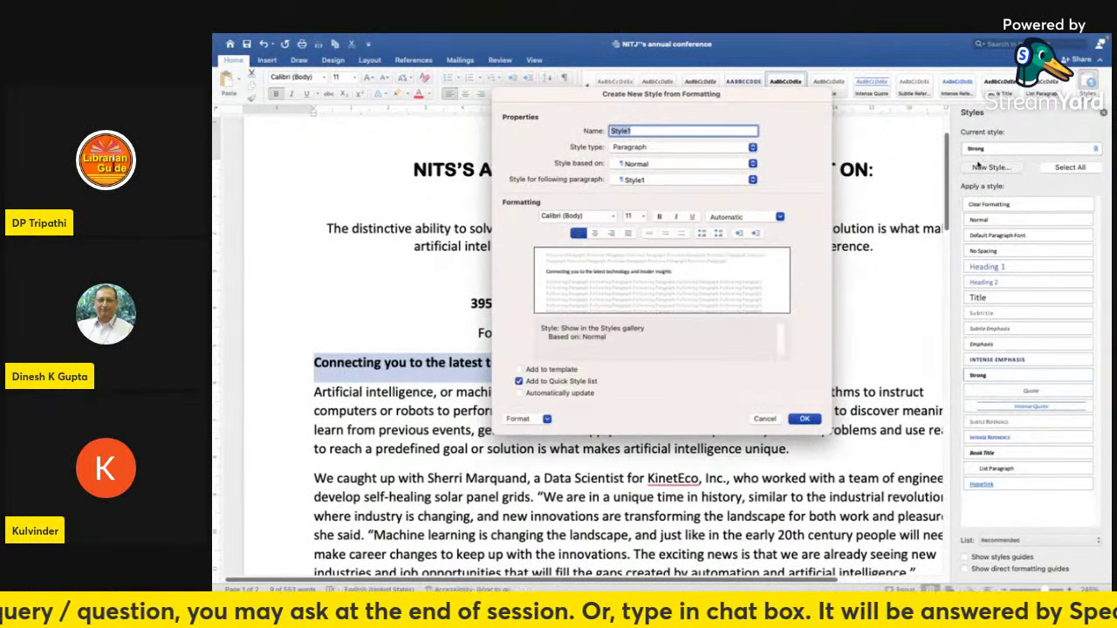
# - Dismiss the new style dialog and give the Connecting heading a grey highlight
pyautogui.click(765, 419)
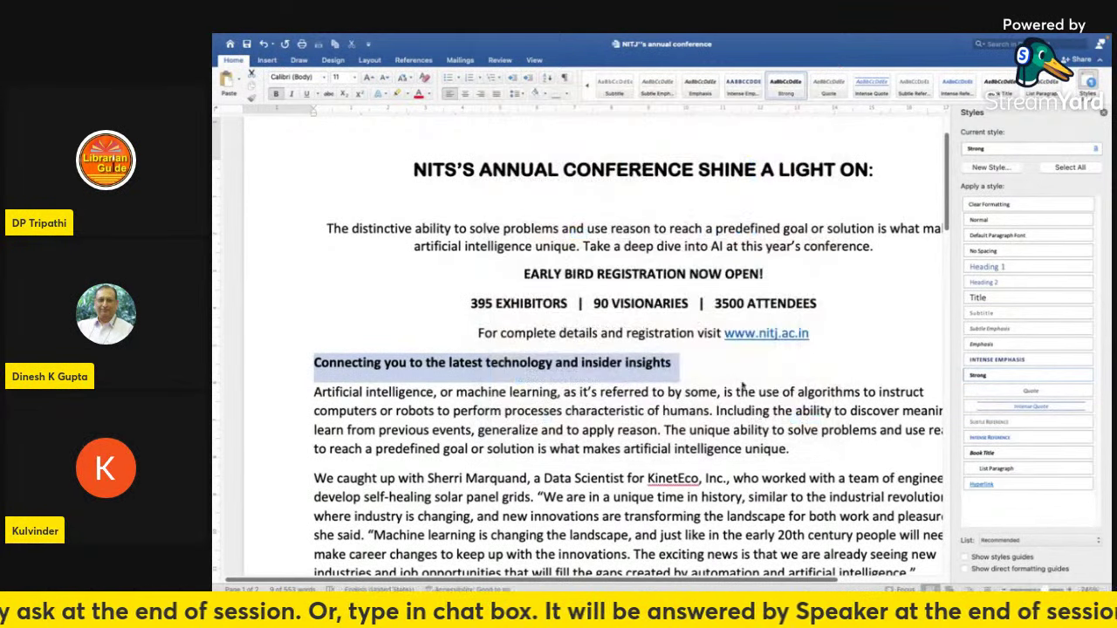
pyautogui.click(792, 367)
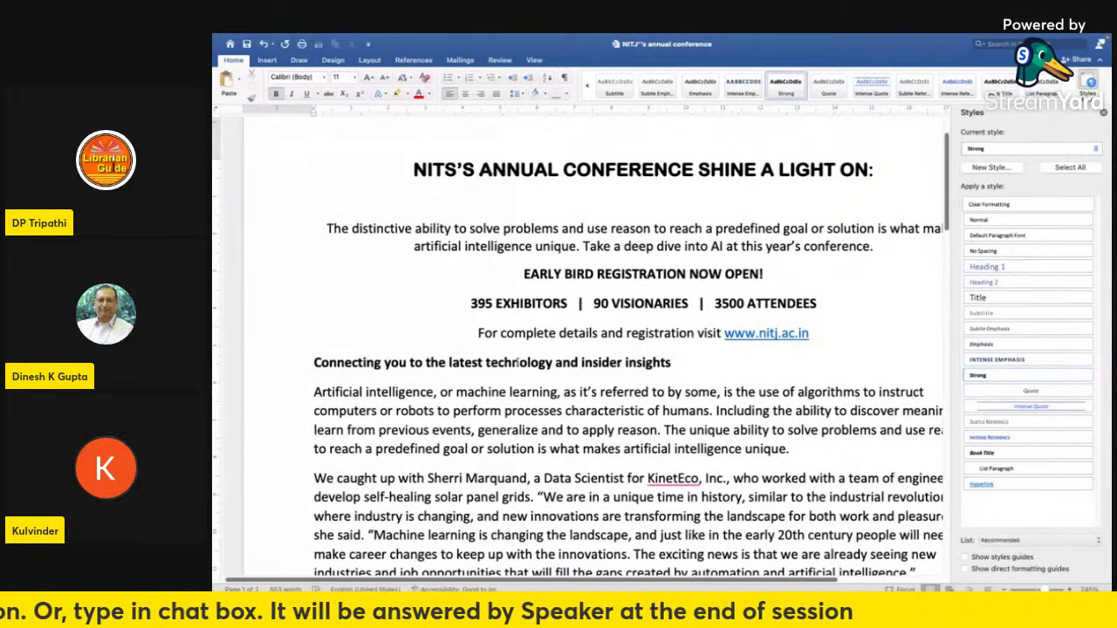
pyautogui.moveTo(313, 363); pyautogui.dragTo(679, 363)
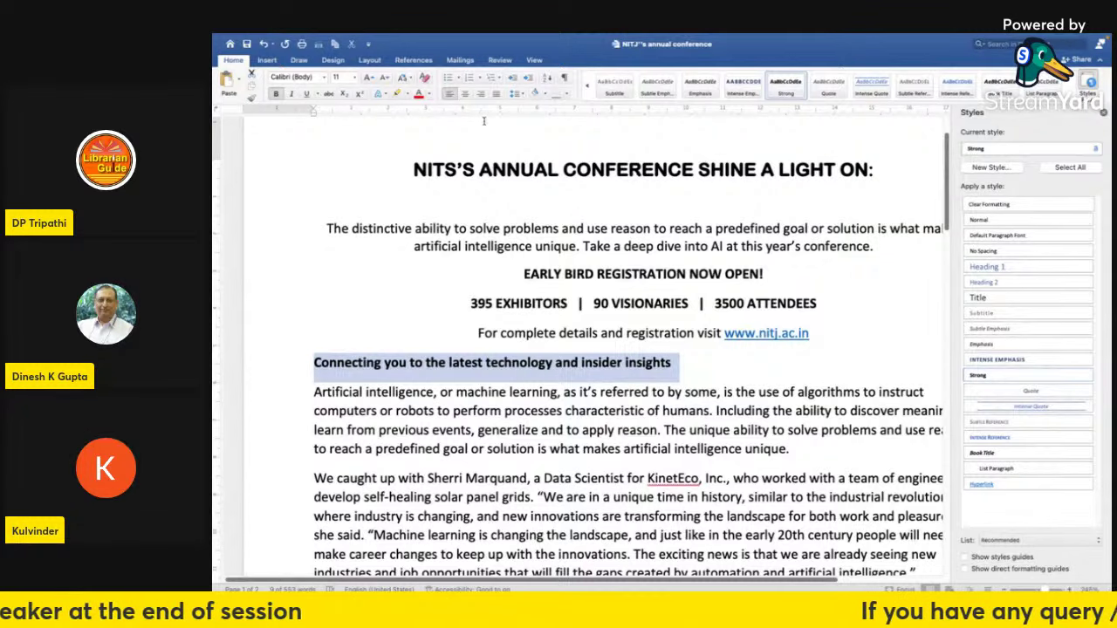
pyautogui.click(406, 94)
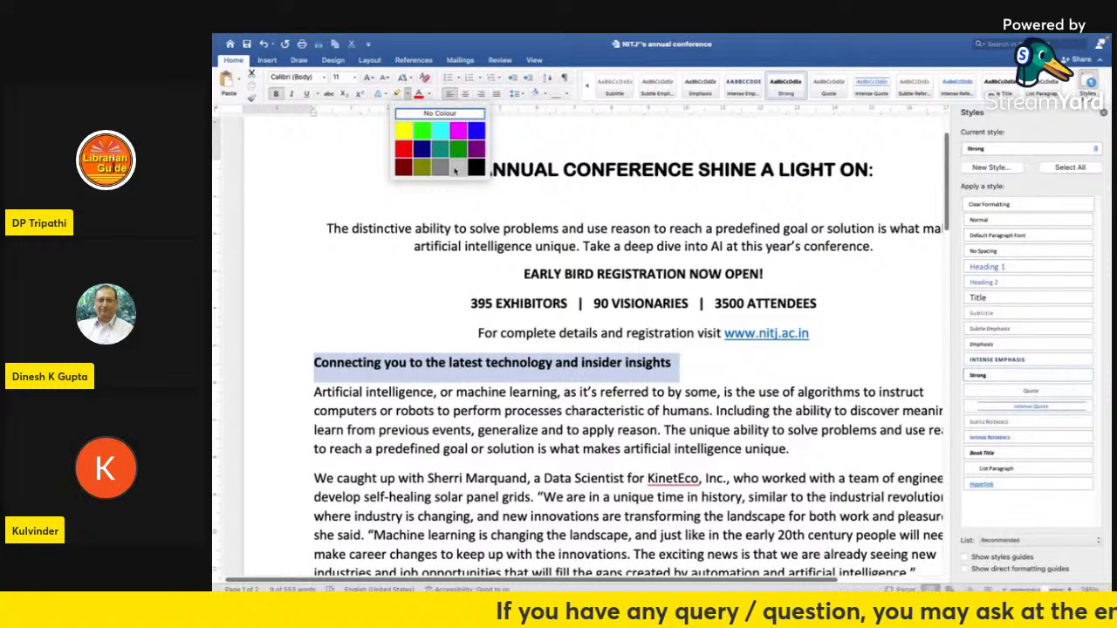
pyautogui.click(455, 168)
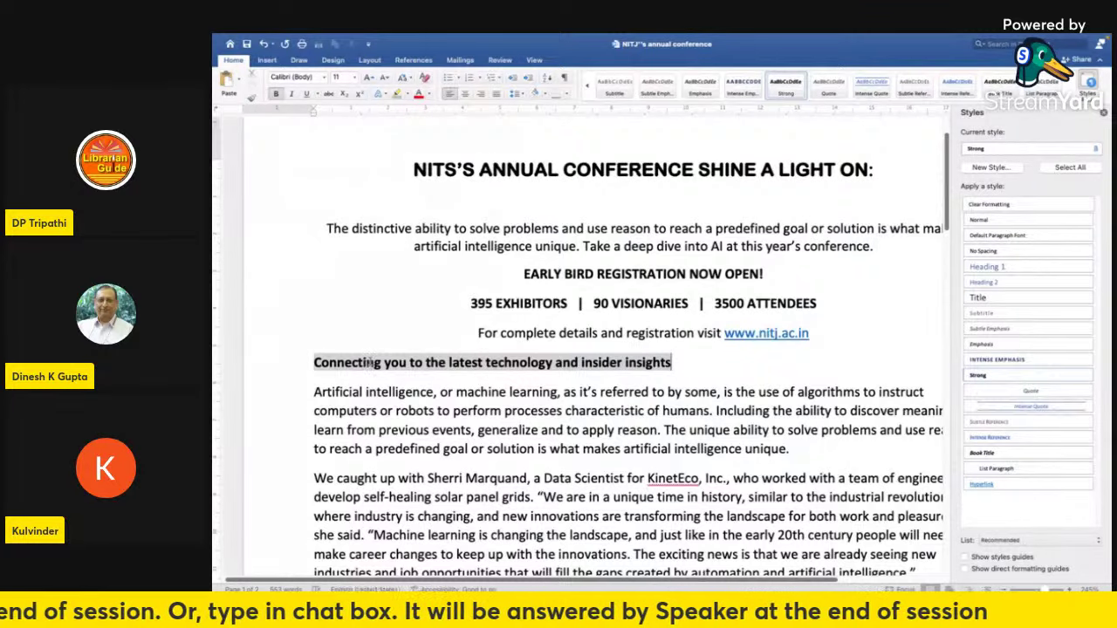
# - Convert the Connecting heading to UPPERCASE
pyautogui.moveTo(313, 362); pyautogui.dragTo(647, 373)
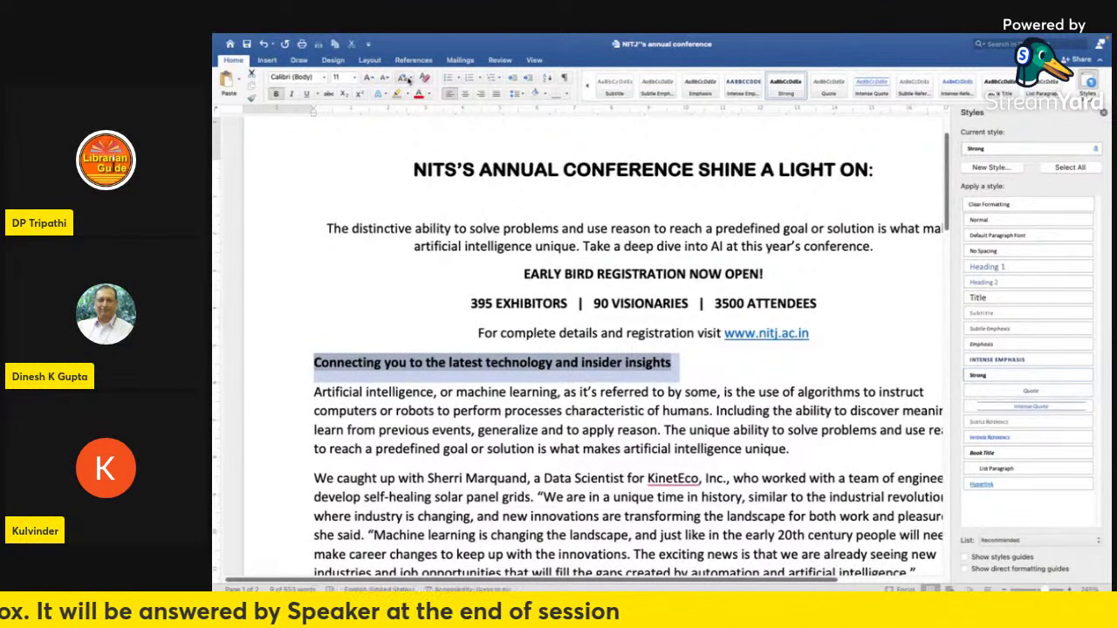
pyautogui.click(403, 78)
pyautogui.click(417, 119)
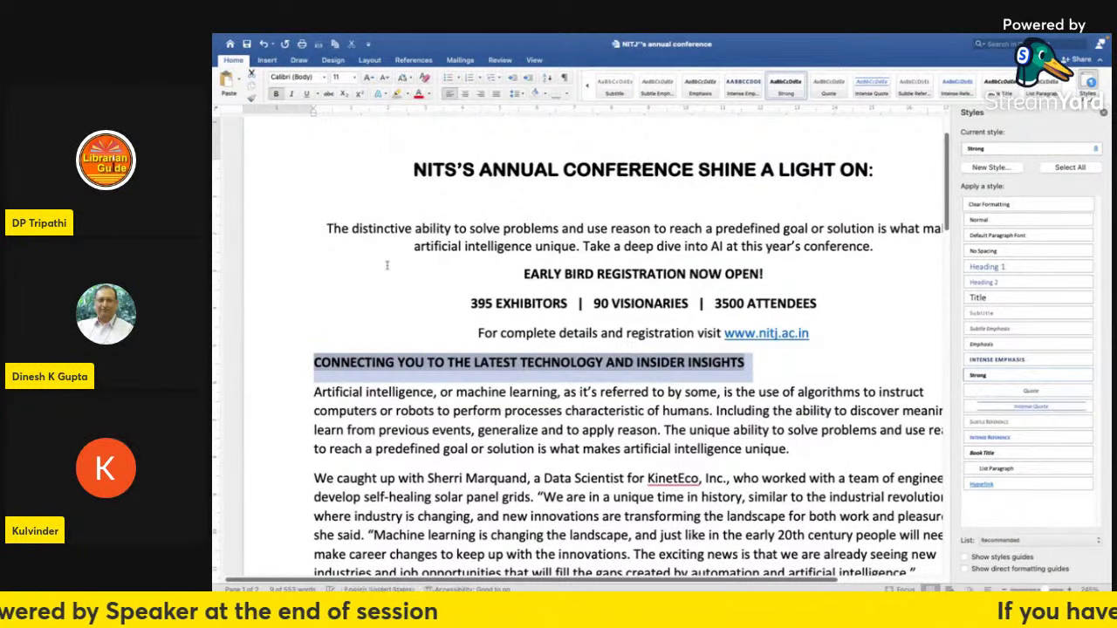
pyautogui.click(809, 365)
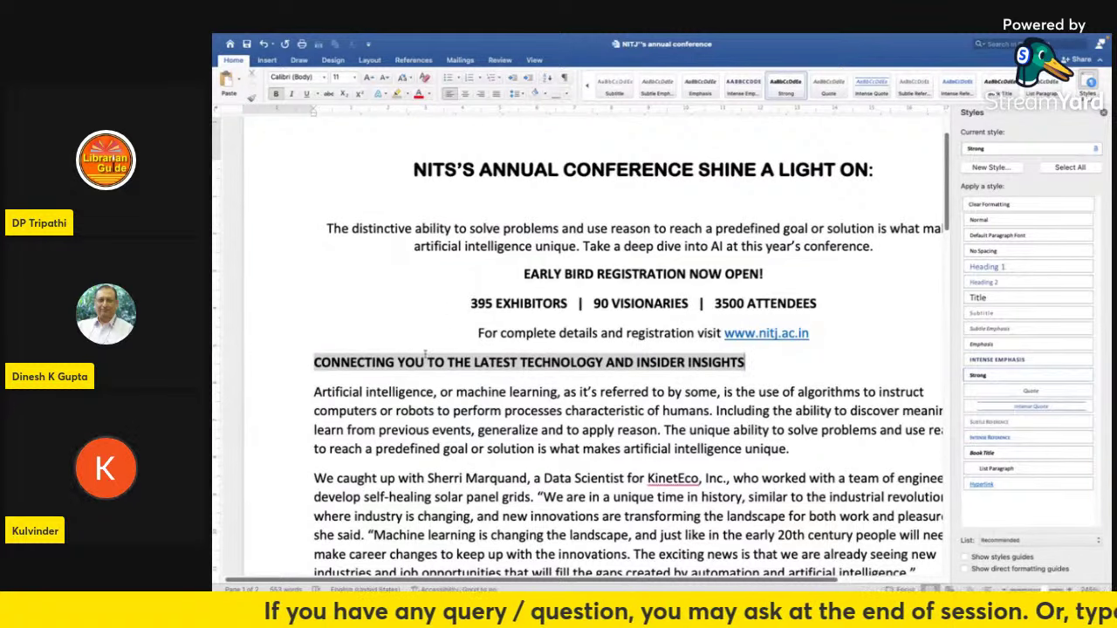
pyautogui.click(565, 96)
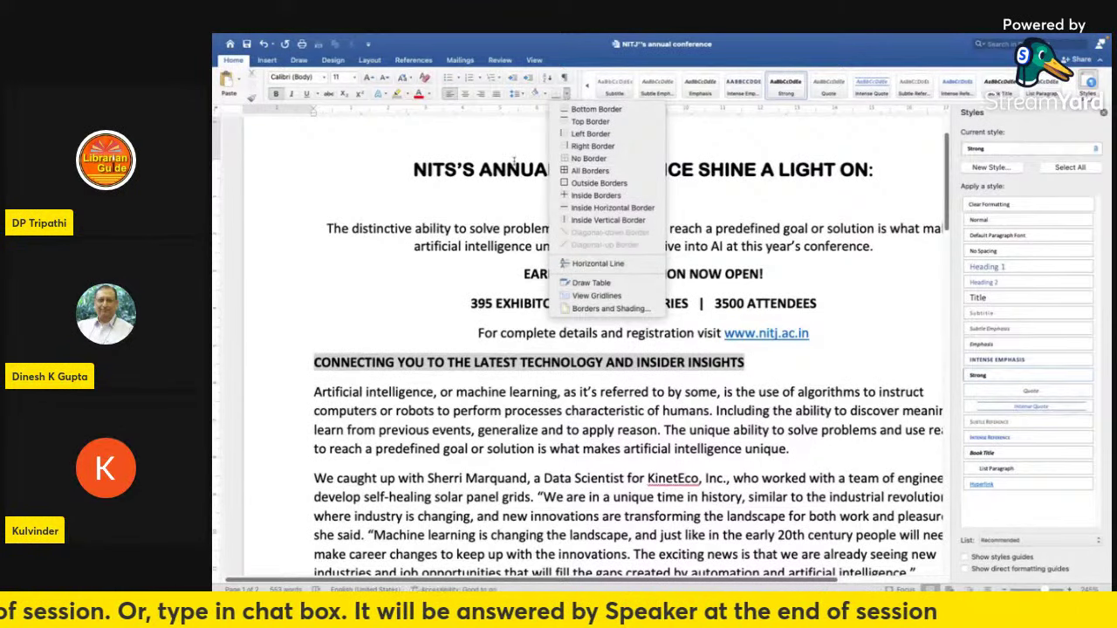
pyautogui.click(600, 172)
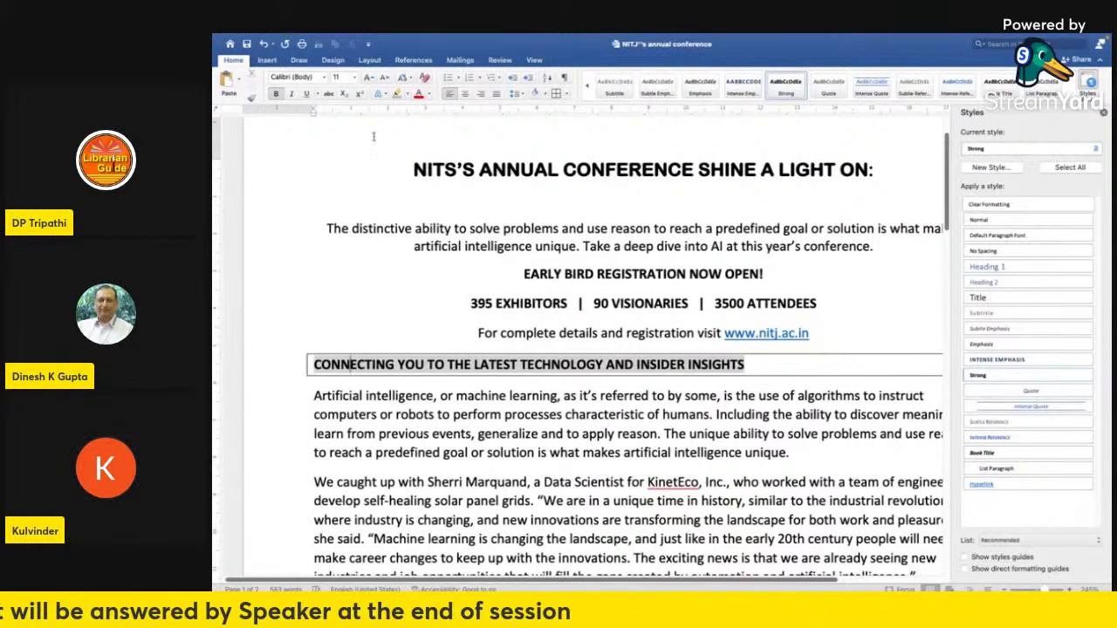
pyautogui.click(264, 44)
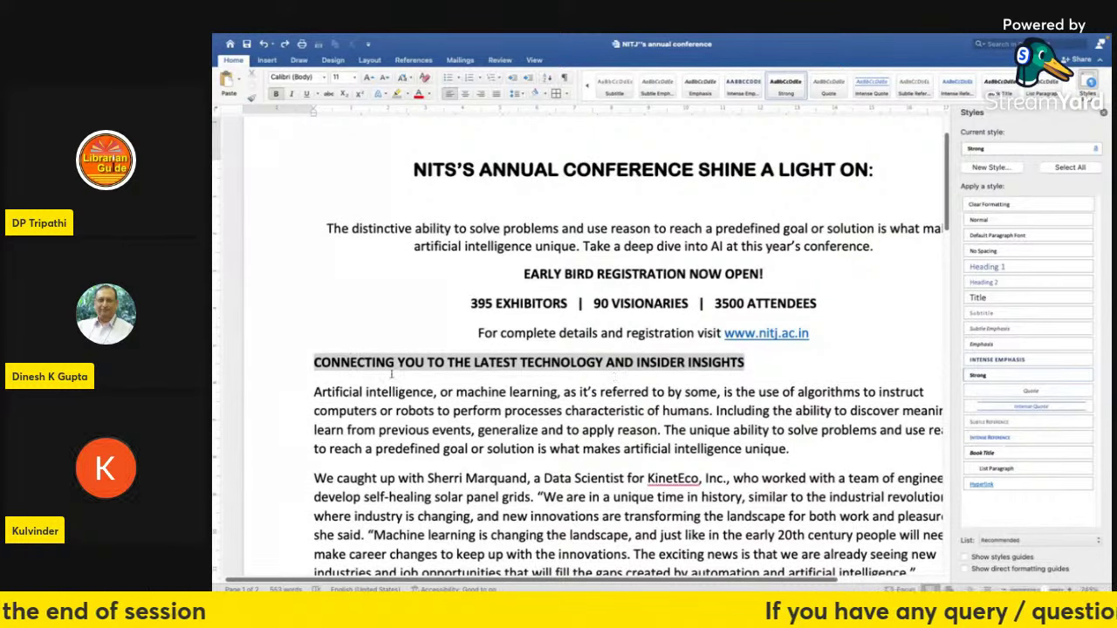
pyautogui.moveTo(312, 361); pyautogui.dragTo(750, 363)
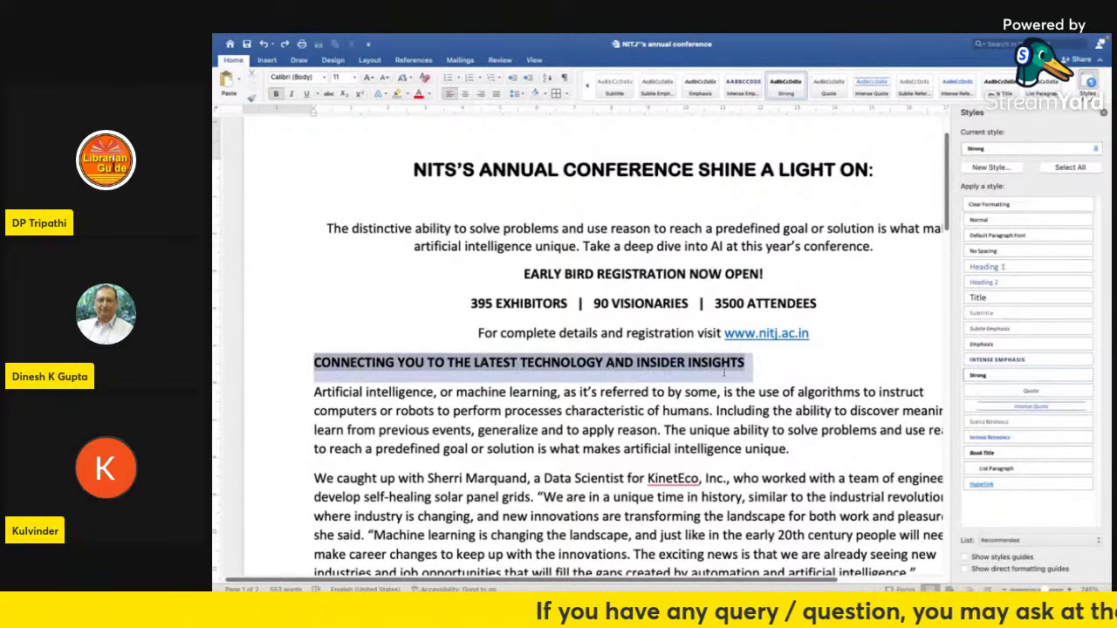
pyautogui.click(407, 94)
pyautogui.click(439, 168)
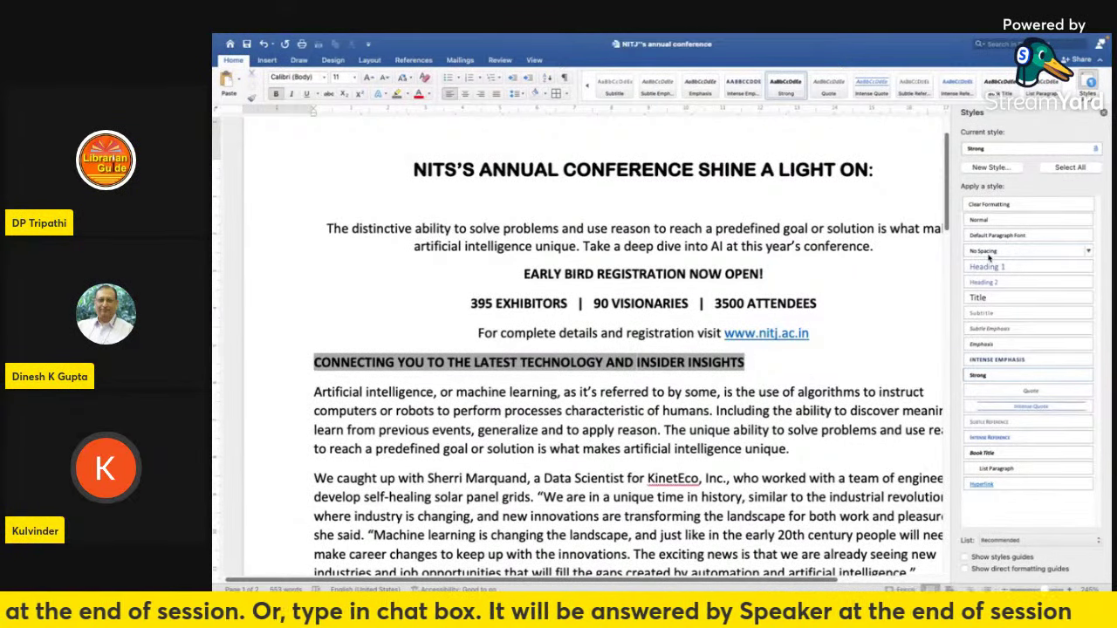
# - Create a new Paragraph-type style named NITS from the heading's formatting
pyautogui.click(990, 167)
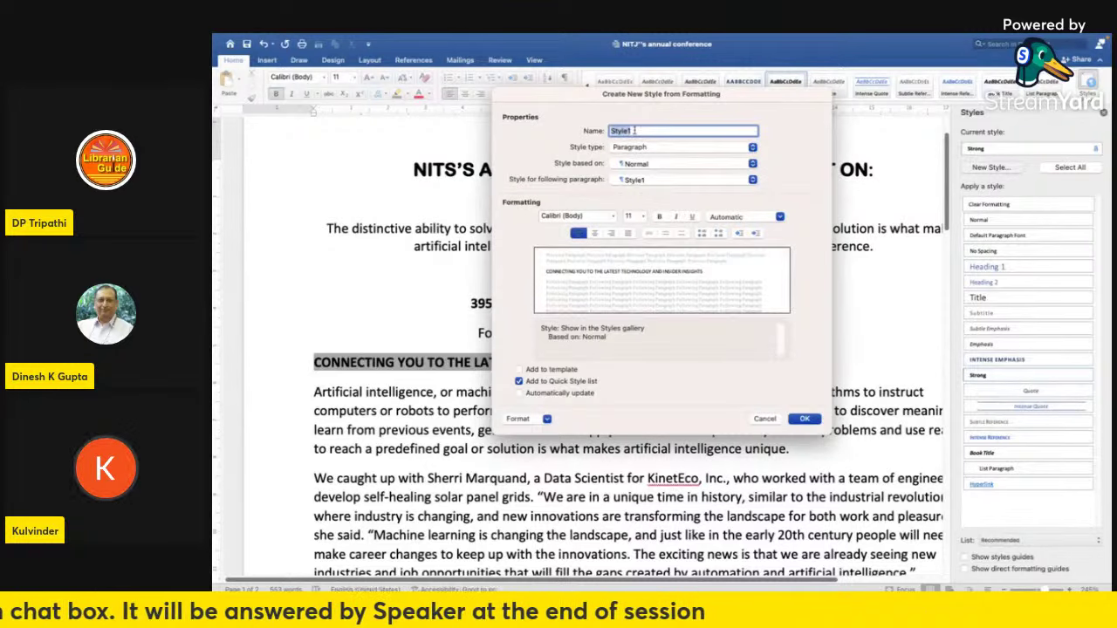
pyautogui.click(636, 130)
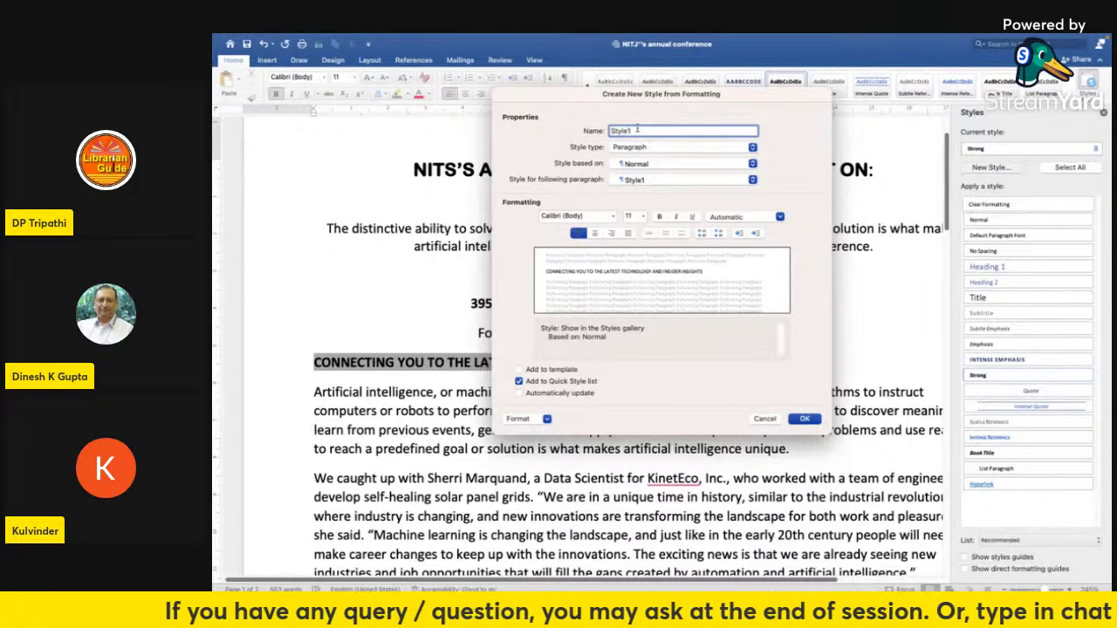
pyautogui.press('BackSpace')
pyautogui.press('BackSpace')
pyautogui.press('BackSpace')
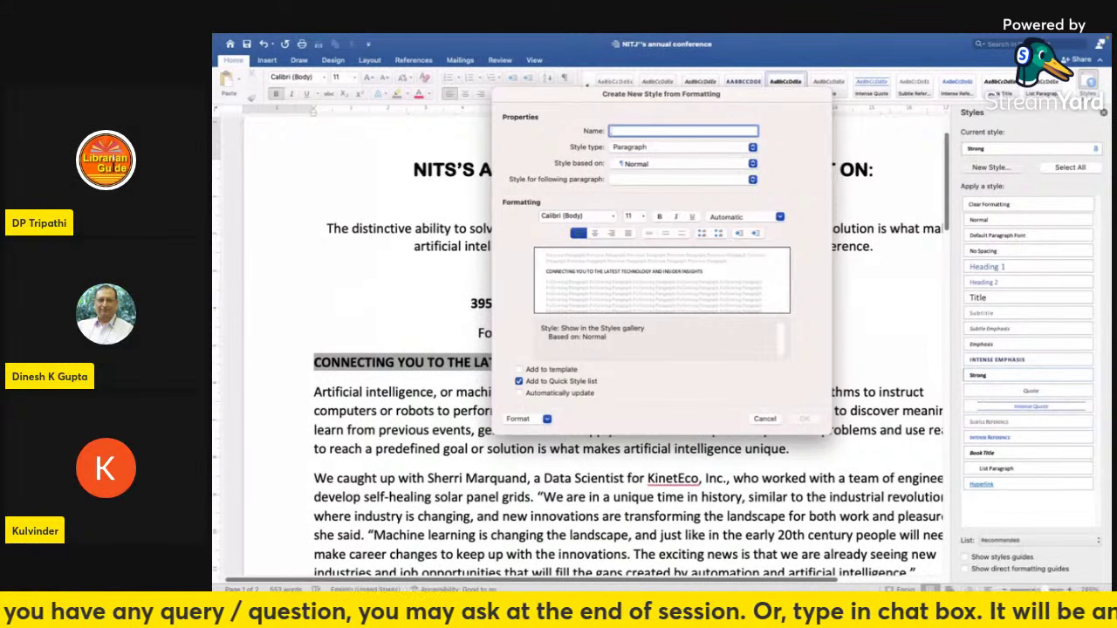
pyautogui.write('NITS')
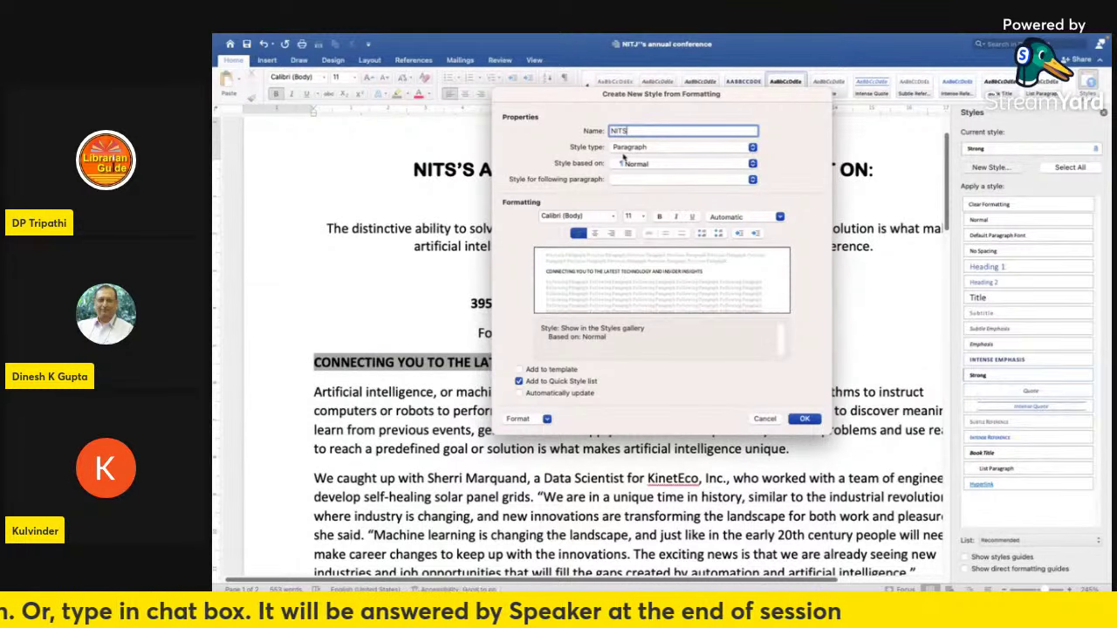
pyautogui.click(752, 149)
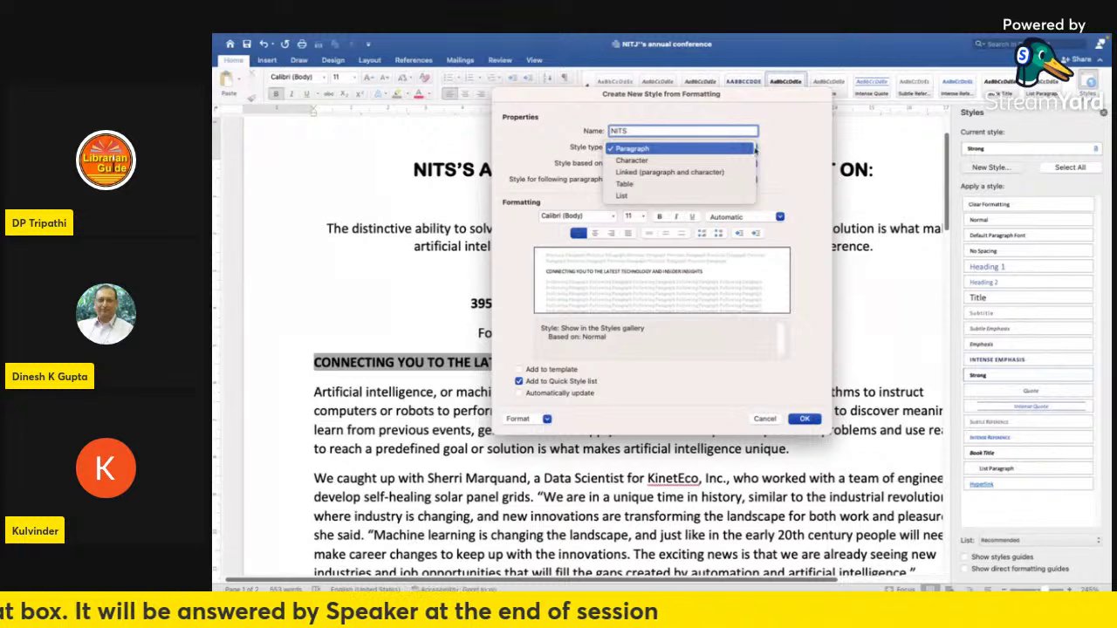
pyautogui.click(818, 152)
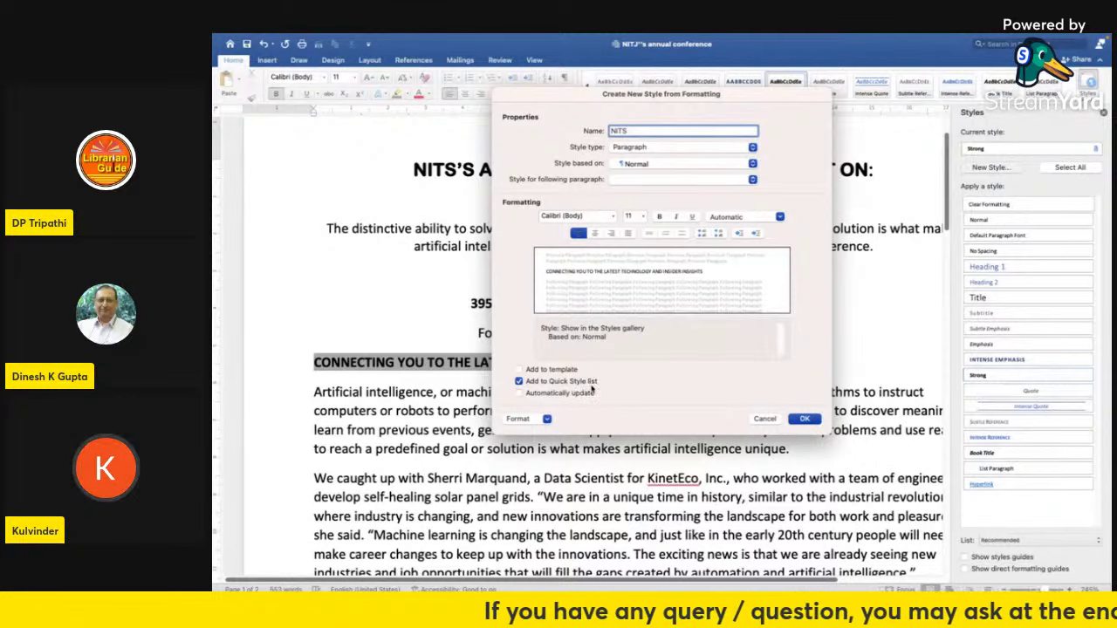
pyautogui.click(802, 419)
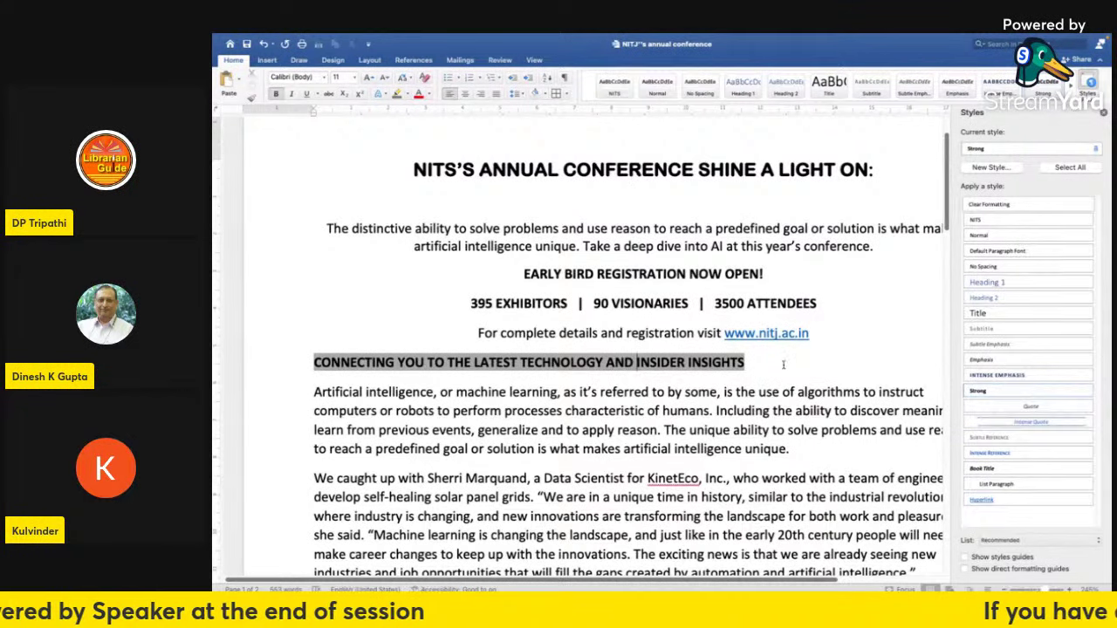
# - Try applying the NITS style to THE FUTURE OF AI TECHNOLOGY heading
pyautogui.click(1103, 114)
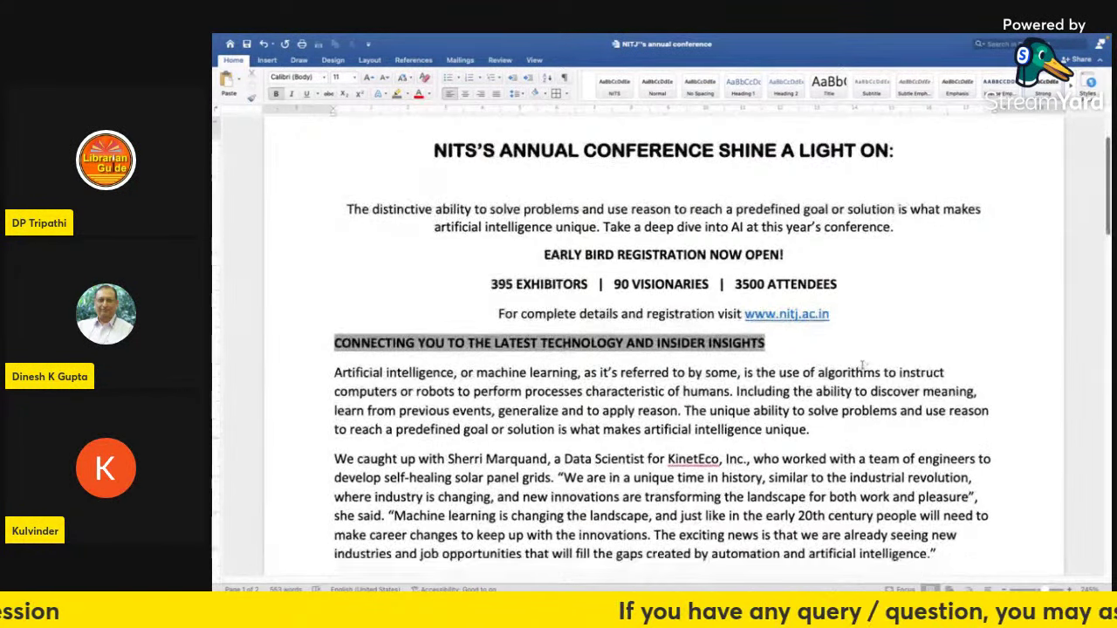
pyautogui.scroll(-6, 862, 365)
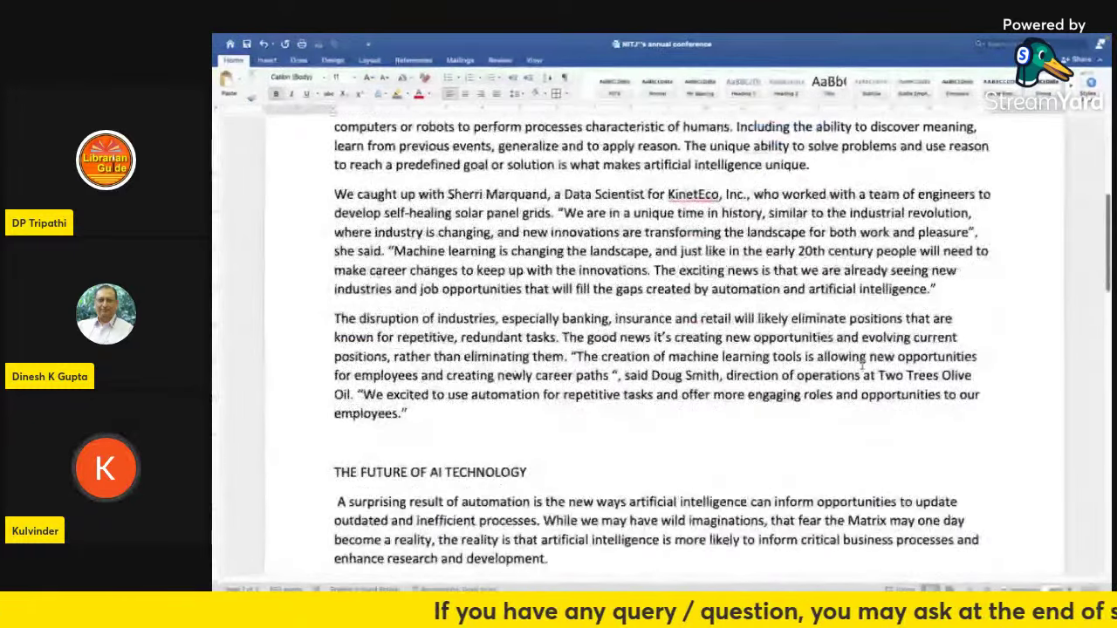
pyautogui.scroll(-4, 862, 365)
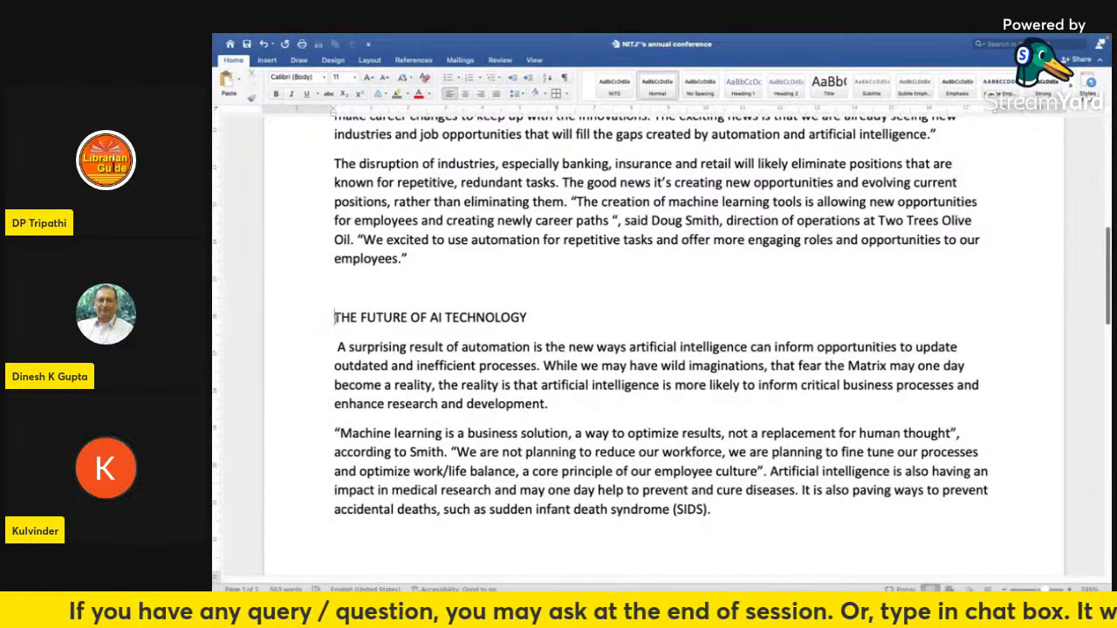
pyautogui.click(614, 85)
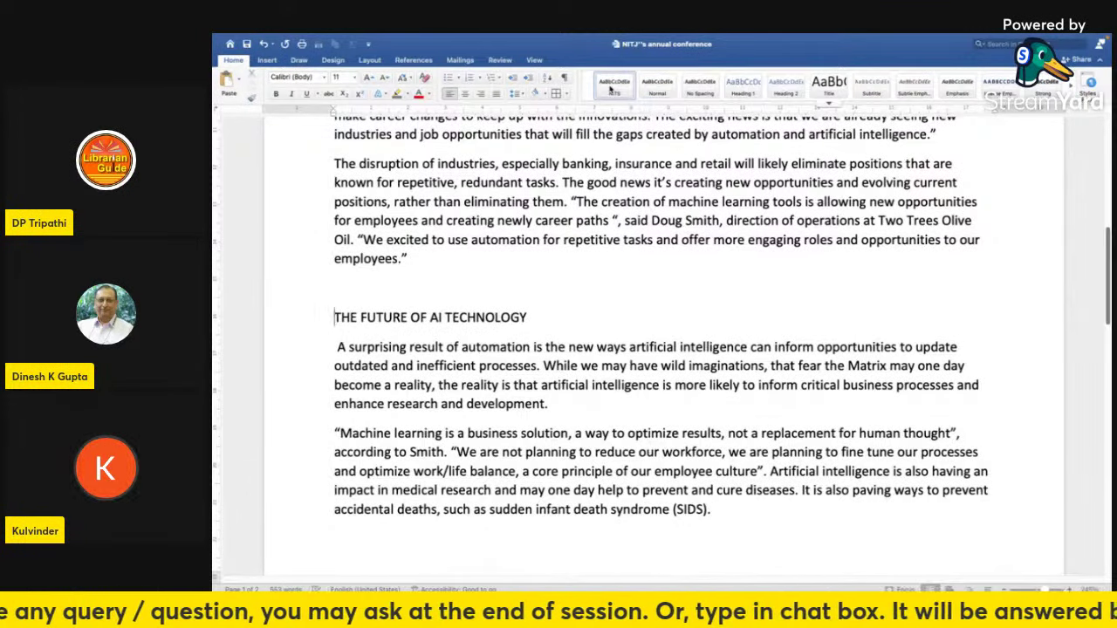
pyautogui.moveTo(334, 317); pyautogui.dragTo(537, 318)
pyautogui.click(613, 87)
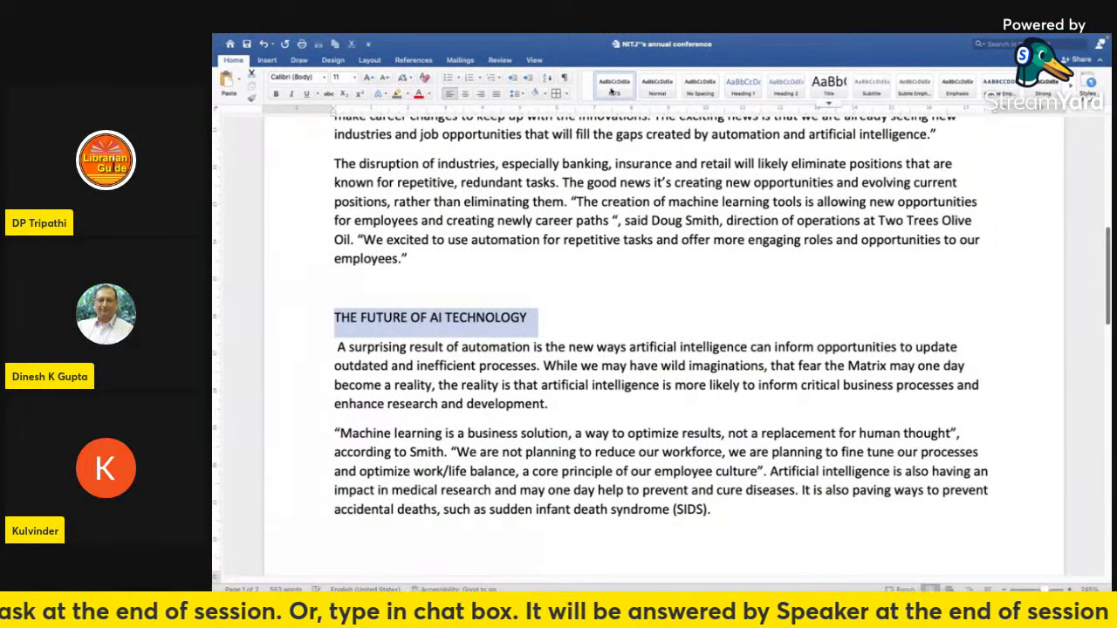
pyautogui.click(585, 292)
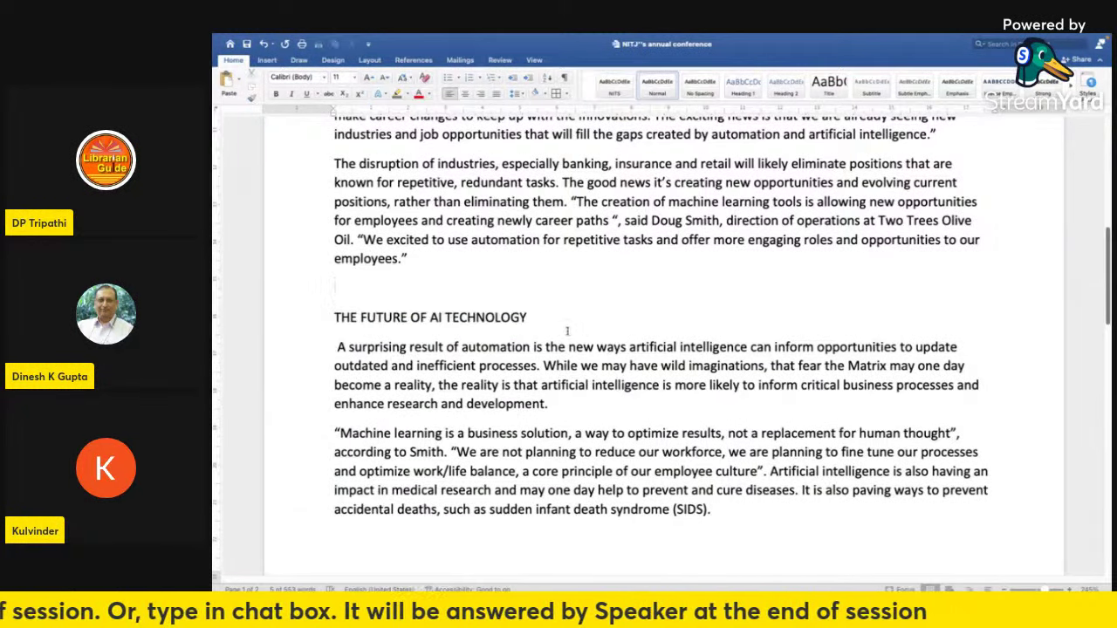
pyautogui.moveTo(334, 317); pyautogui.dragTo(450, 316)
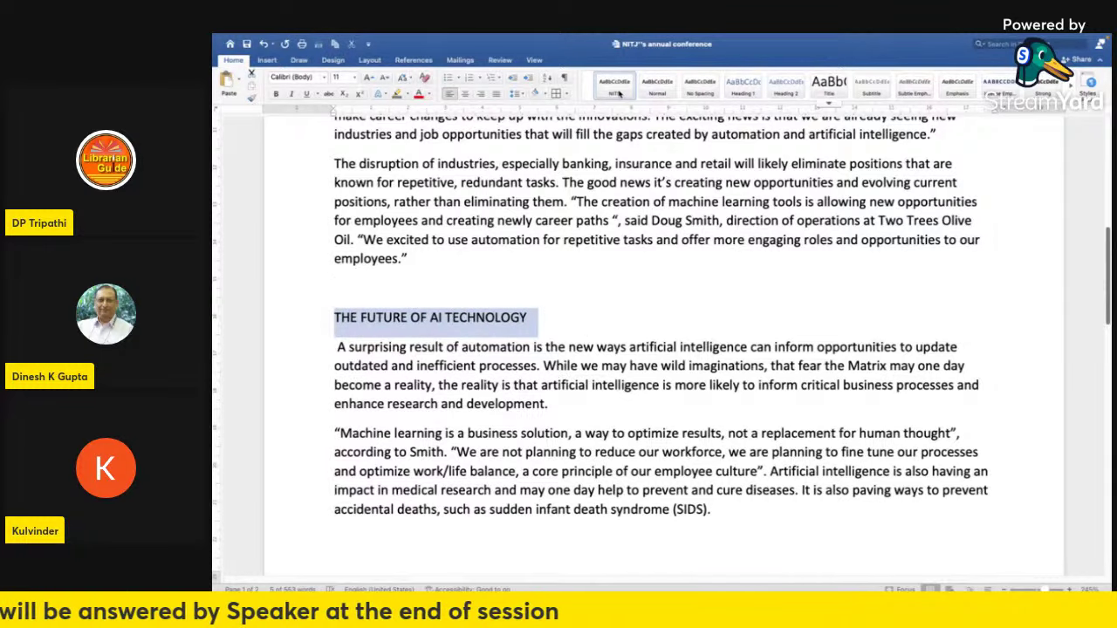
pyautogui.click(602, 320)
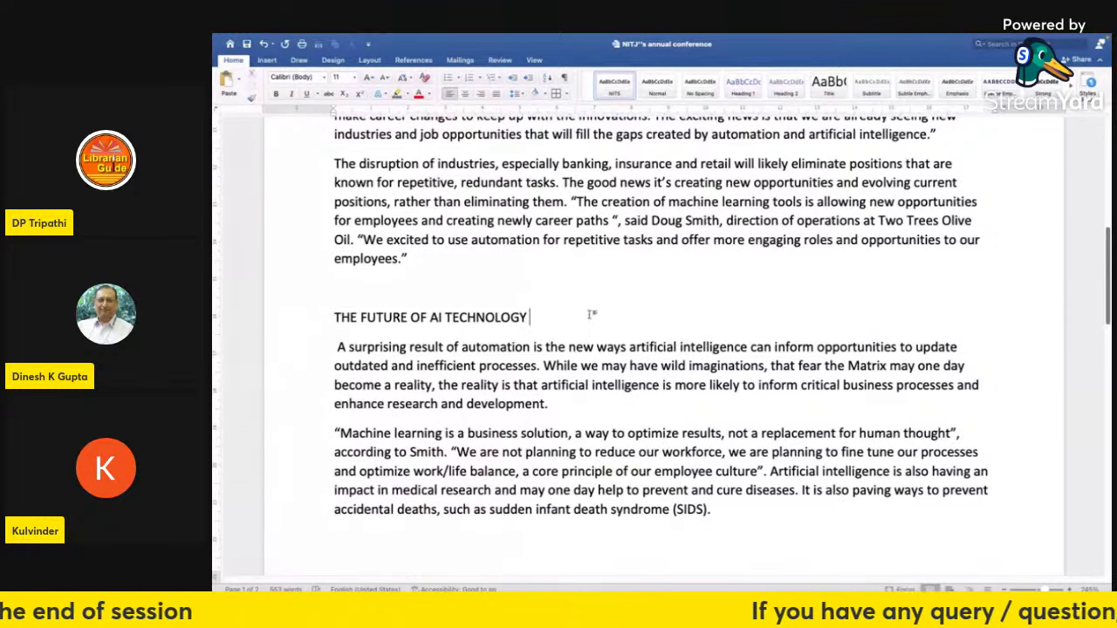
pyautogui.scroll(4, 589, 323)
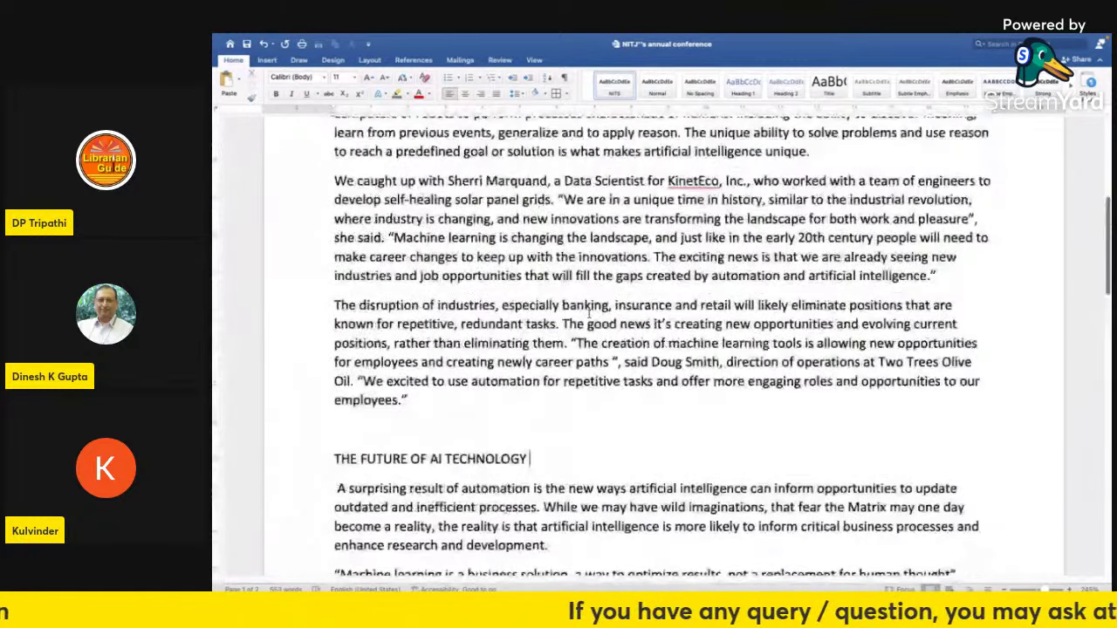
pyautogui.scroll(3, 590, 314)
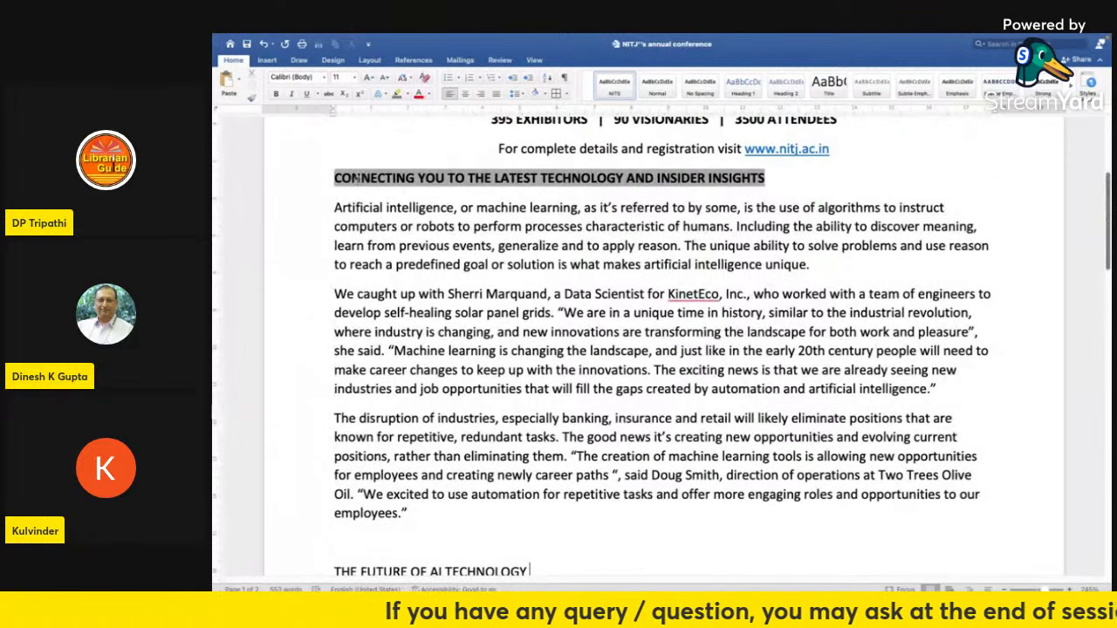
# - Format-paint the CONNECTING heading's shading onto THE FUTURE OF AI TECHNOLOGY heading
pyautogui.click(371, 178)
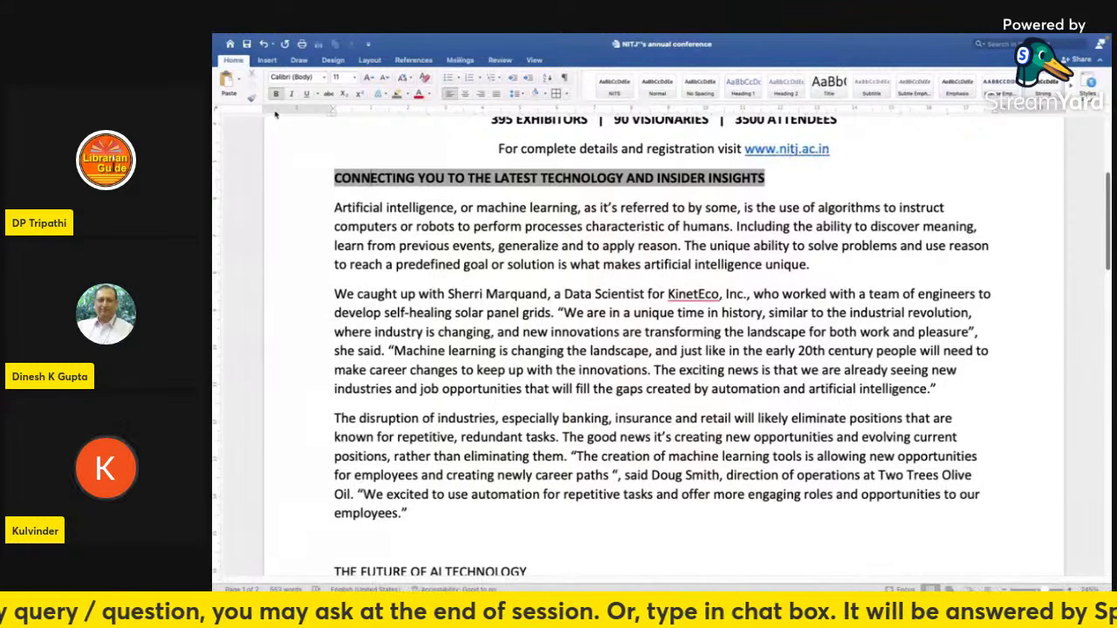
pyautogui.click(251, 98)
pyautogui.scroll(-2, 478, 319)
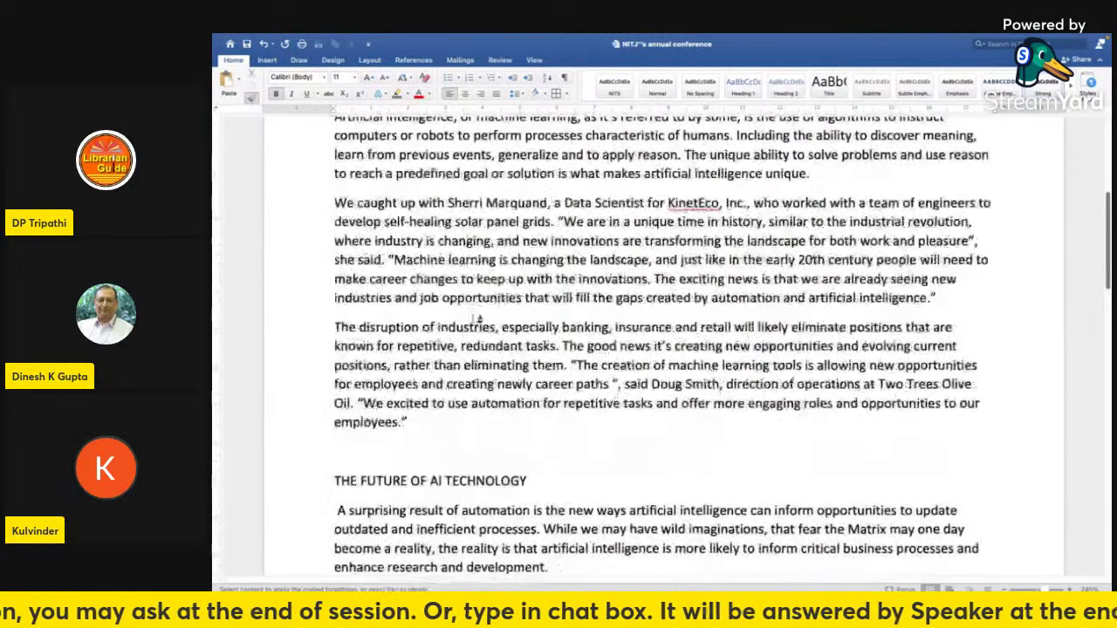
pyautogui.scroll(-3, 478, 320)
pyautogui.moveTo(529, 356); pyautogui.dragTo(334, 356)
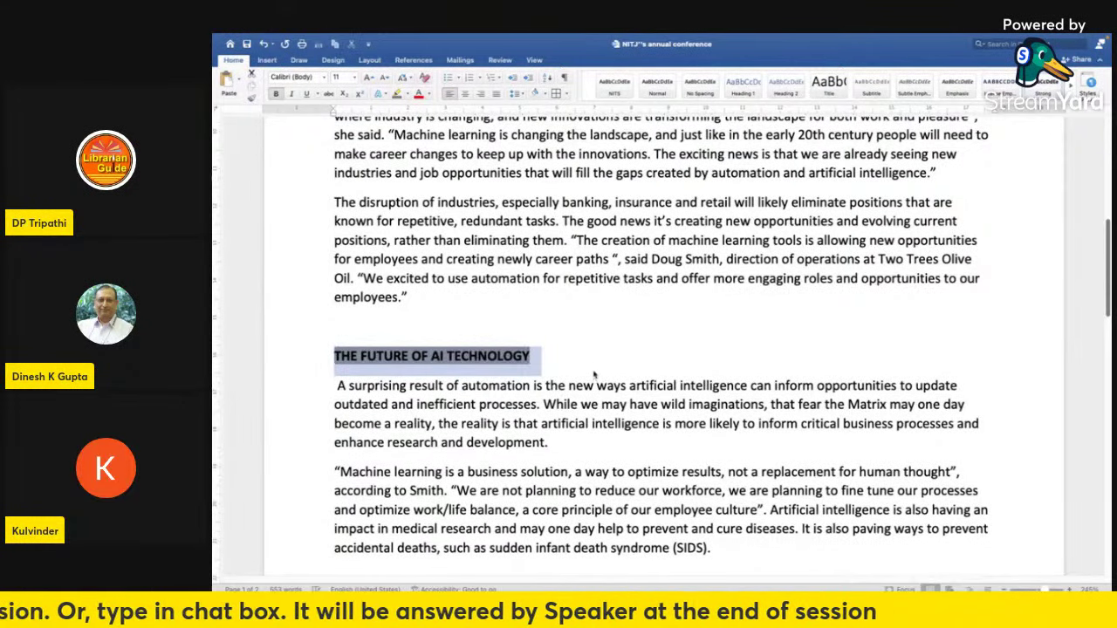
pyautogui.click(571, 356)
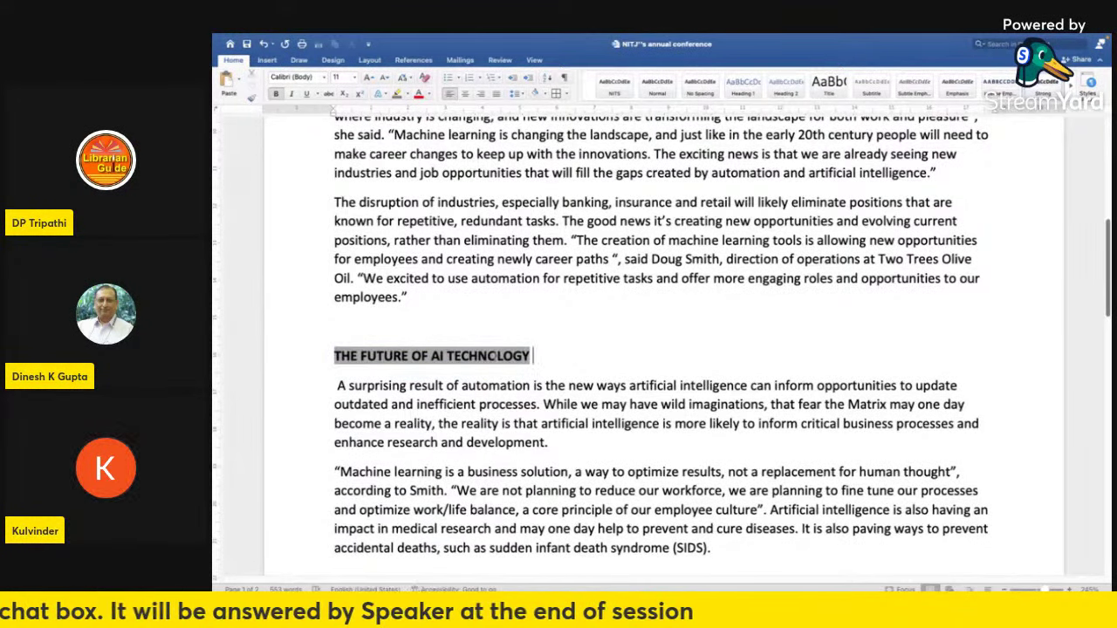
# - Format-paint the same shading onto the CAREERS IN ARTIFICIAL INTELLIGENCE heading
pyautogui.click(251, 98)
pyautogui.scroll(-10, 579, 358)
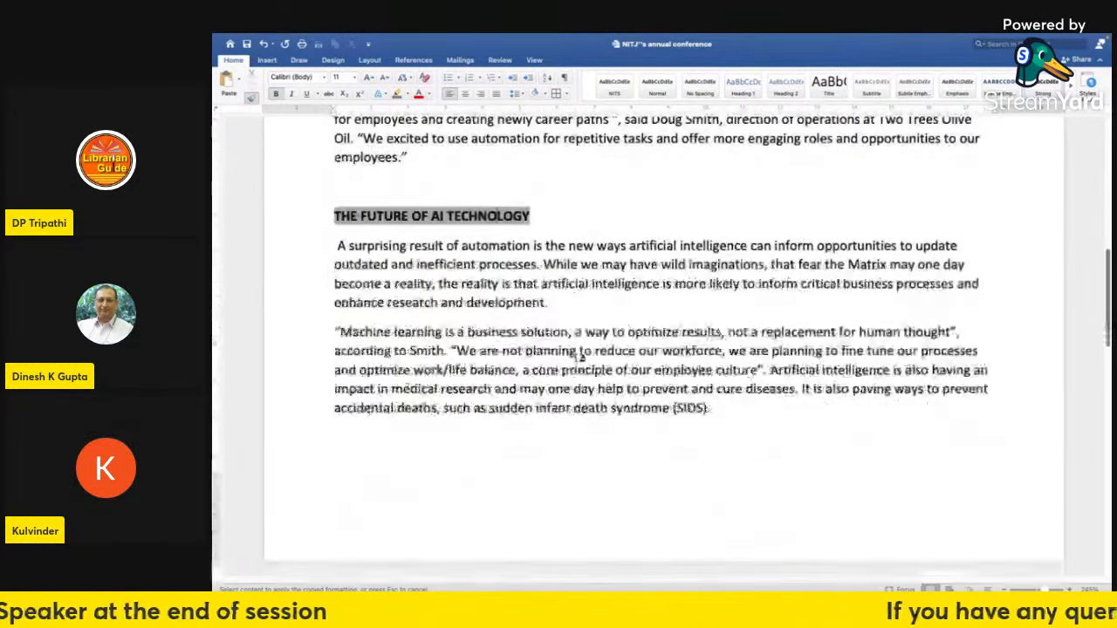
pyautogui.scroll(-2, 579, 358)
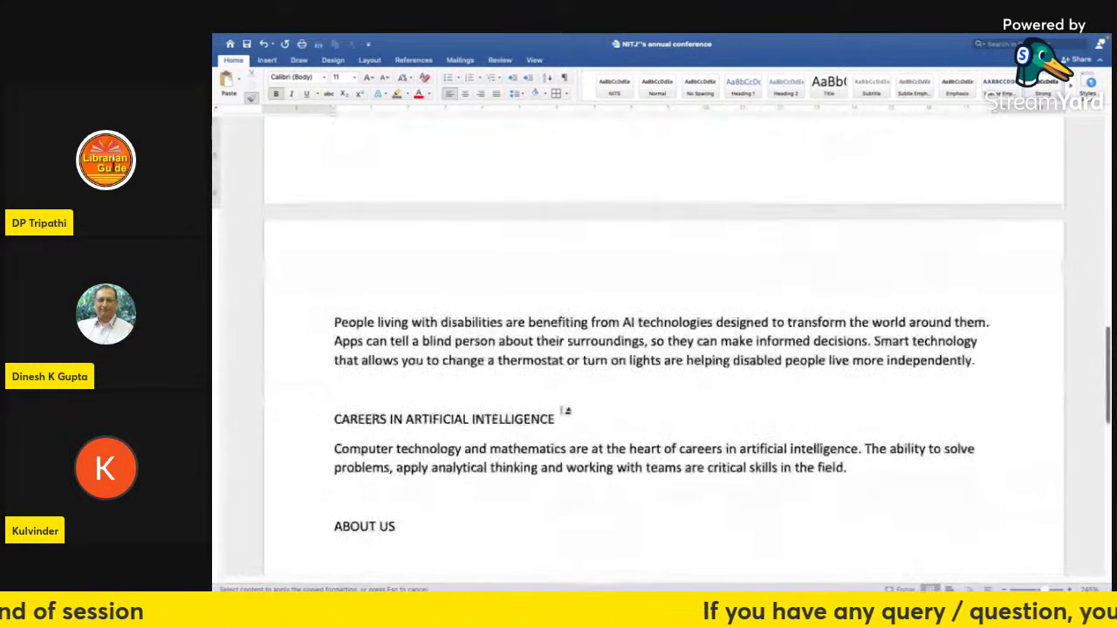
pyautogui.moveTo(563, 419); pyautogui.dragTo(337, 423)
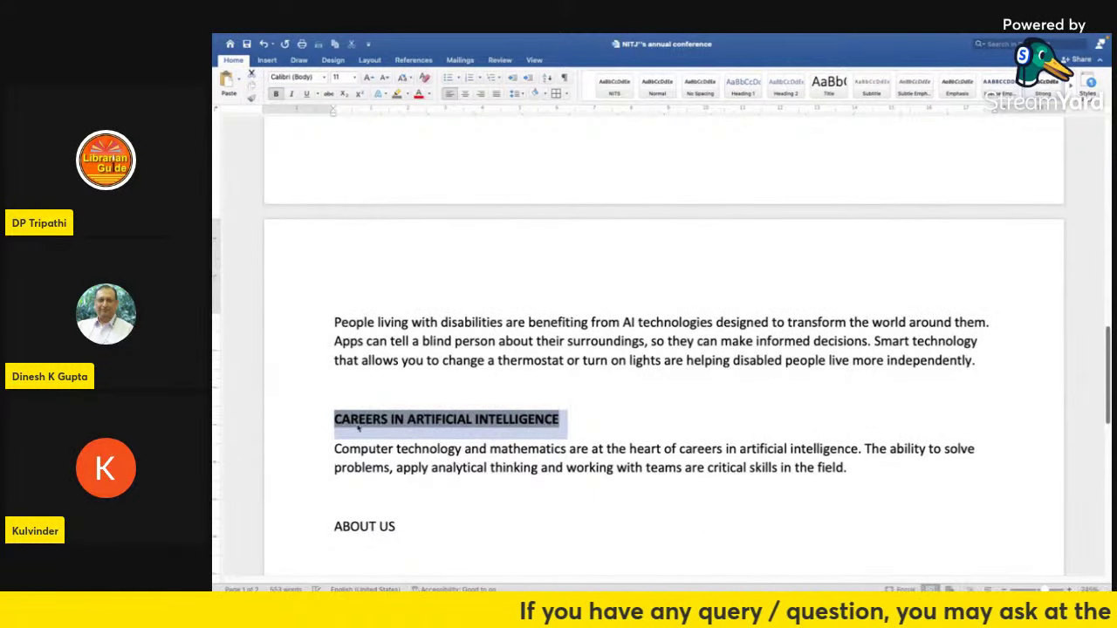
pyautogui.click(616, 414)
pyautogui.scroll(3, 616, 409)
pyautogui.scroll(20, 616, 408)
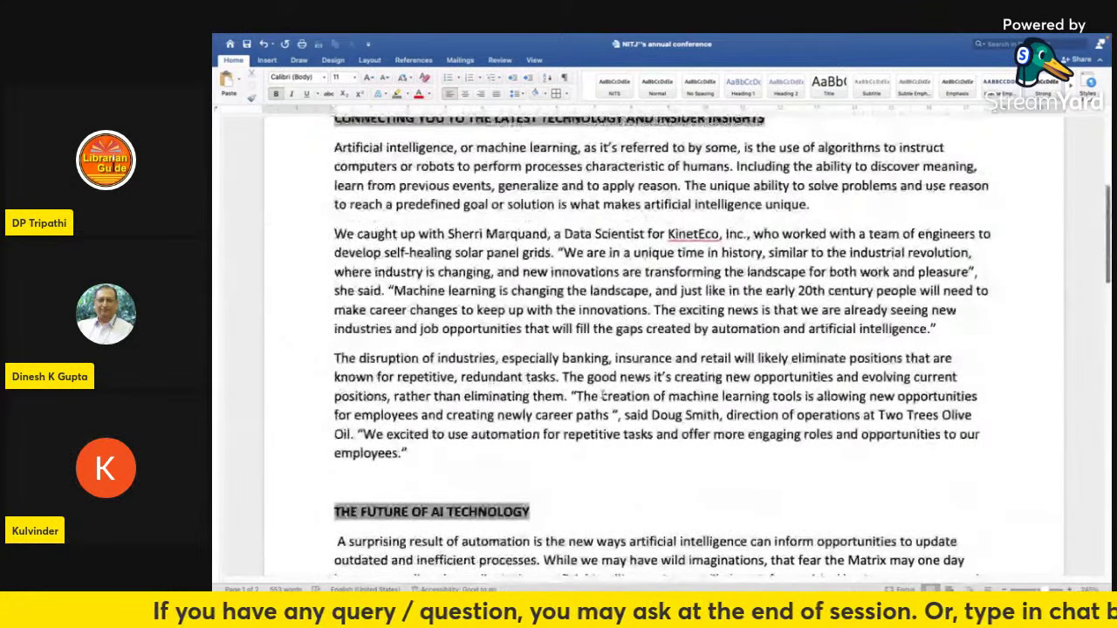
pyautogui.scroll(1, 601, 396)
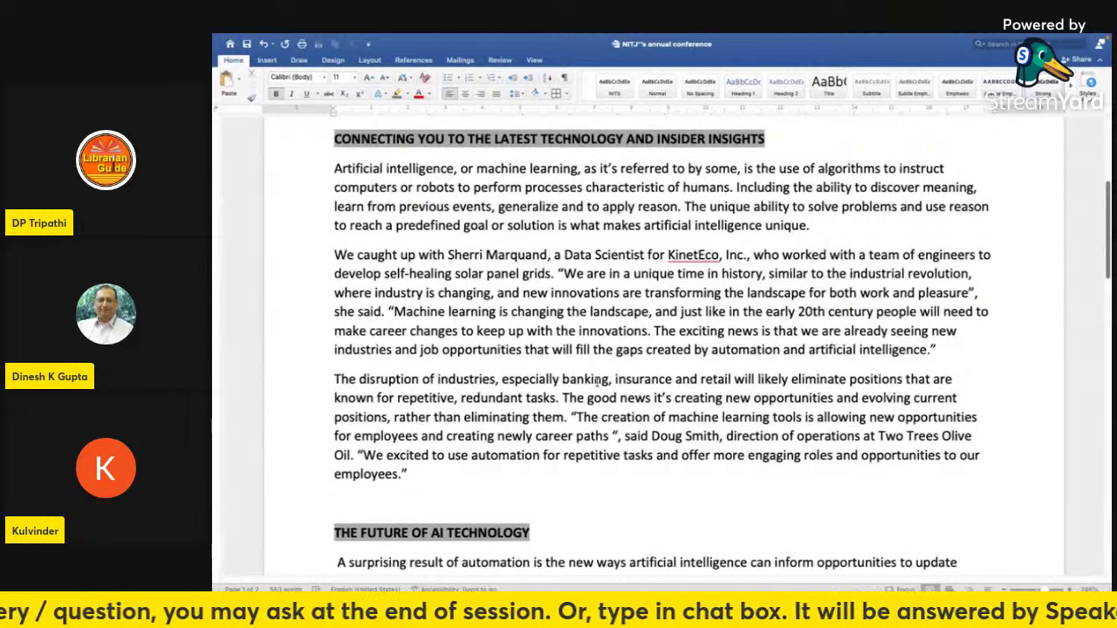
pyautogui.scroll(10, 598, 381)
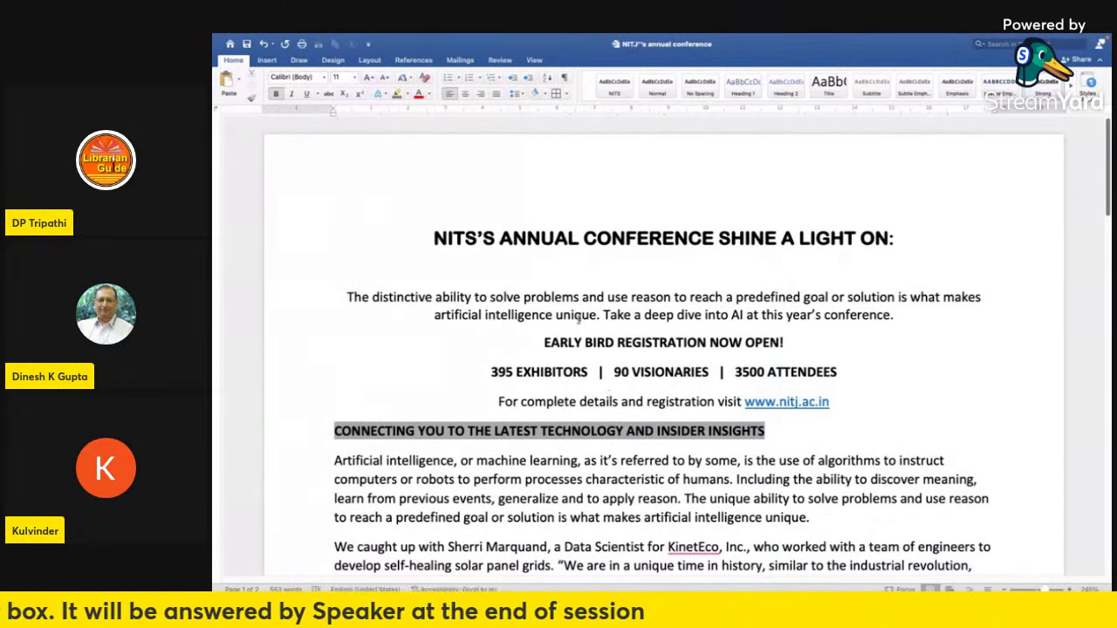
# - Check the Review tab's Word Count statistics (2 pages, 16 paragraphs, 44 lines) and close them
pyautogui.click(578, 273)
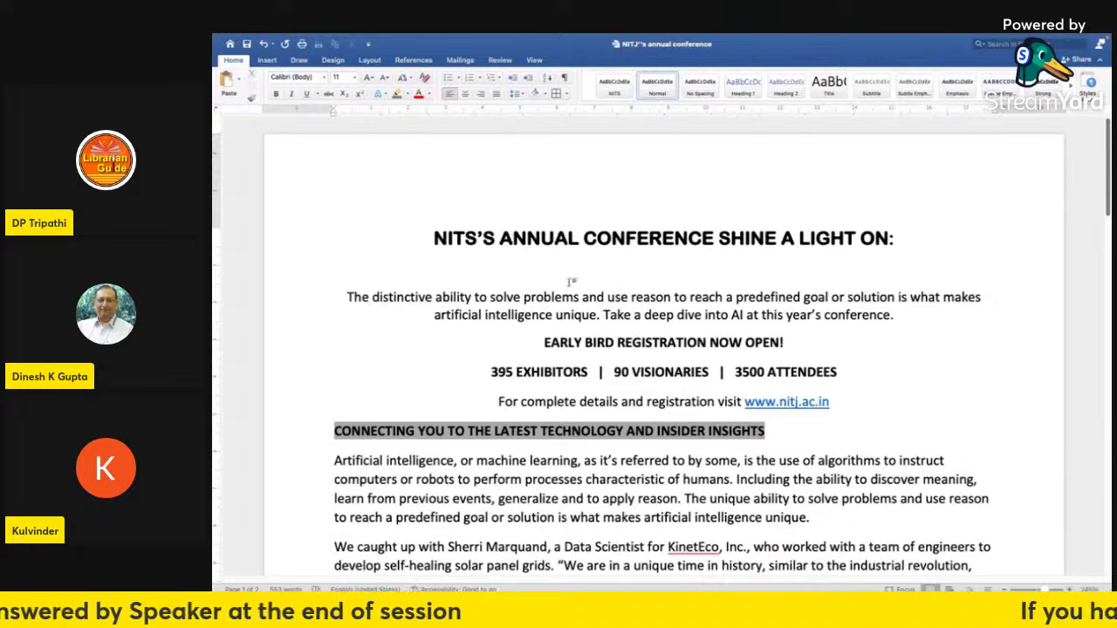
pyautogui.click(499, 60)
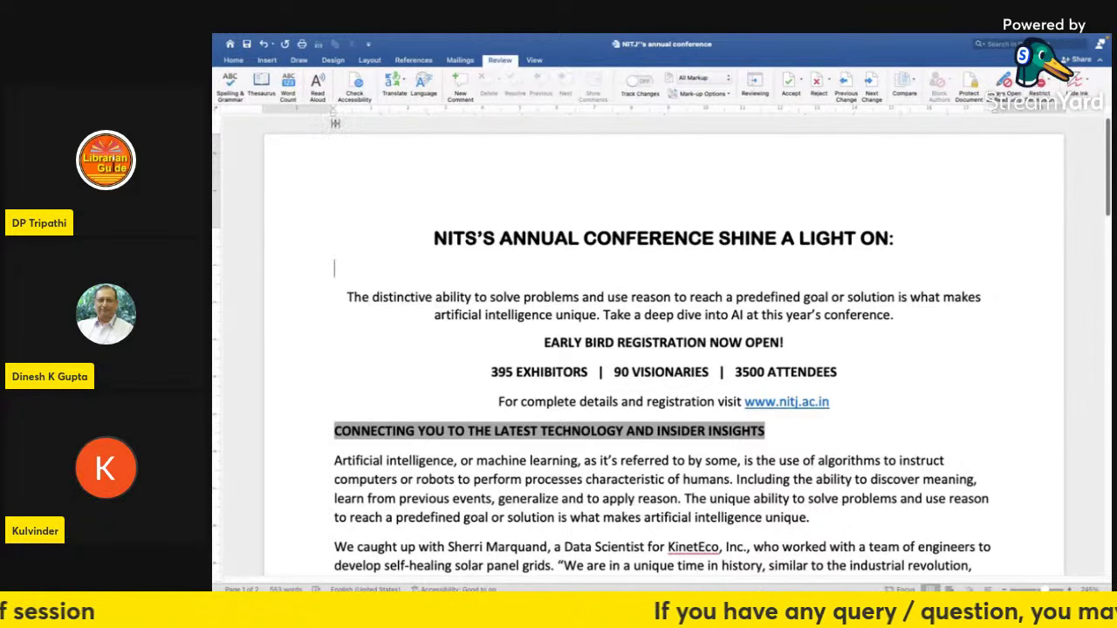
pyautogui.click(229, 86)
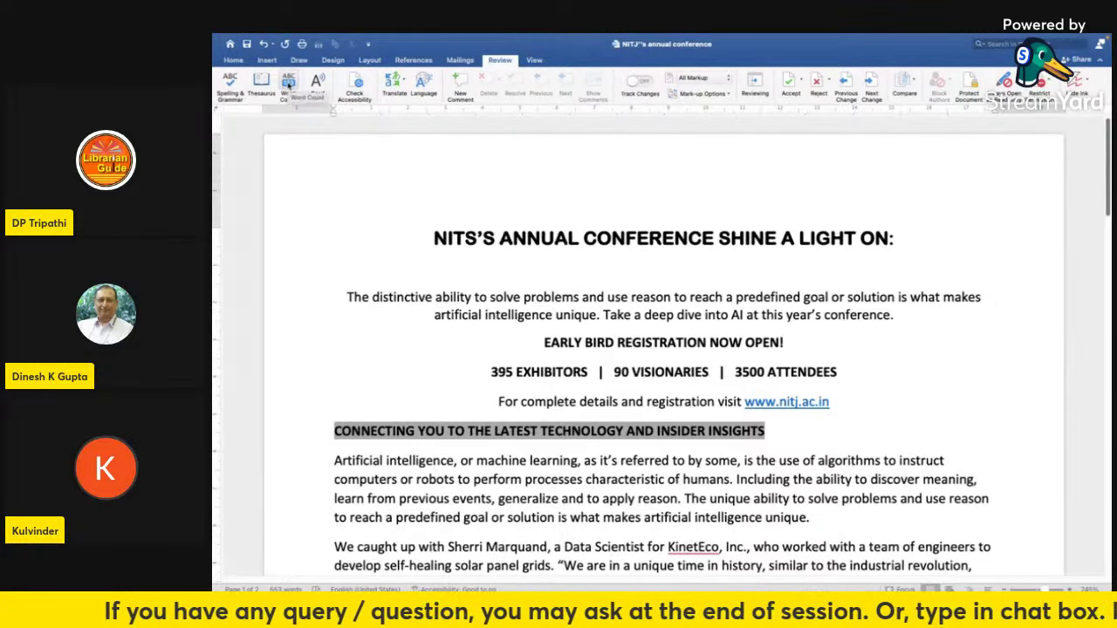
pyautogui.click(288, 83)
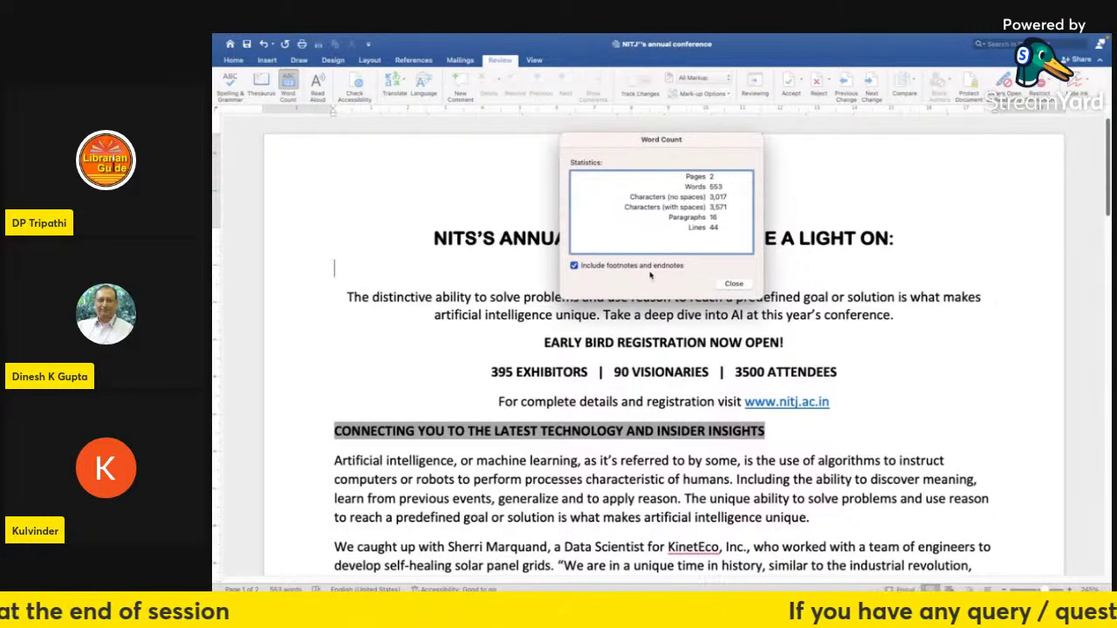
pyautogui.click(733, 285)
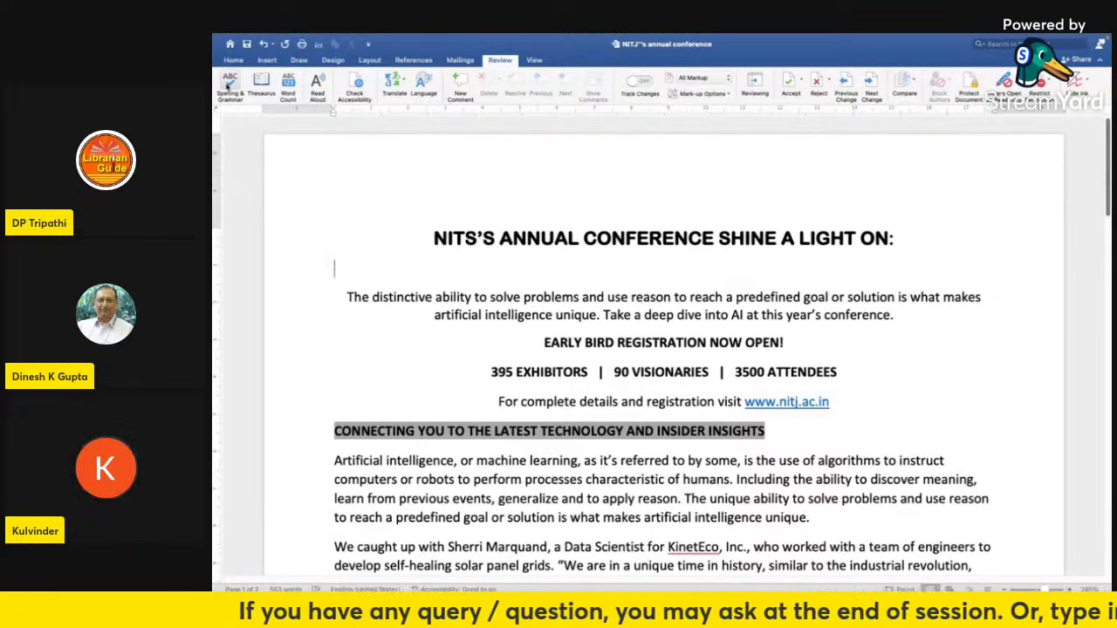
pyautogui.click(229, 87)
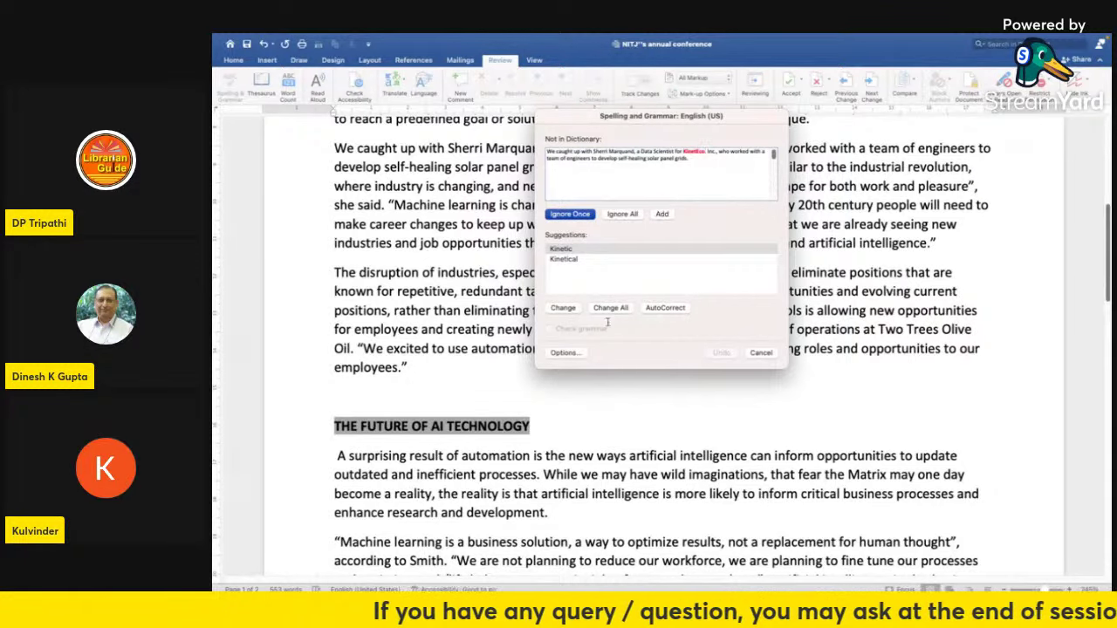
pyautogui.click(759, 353)
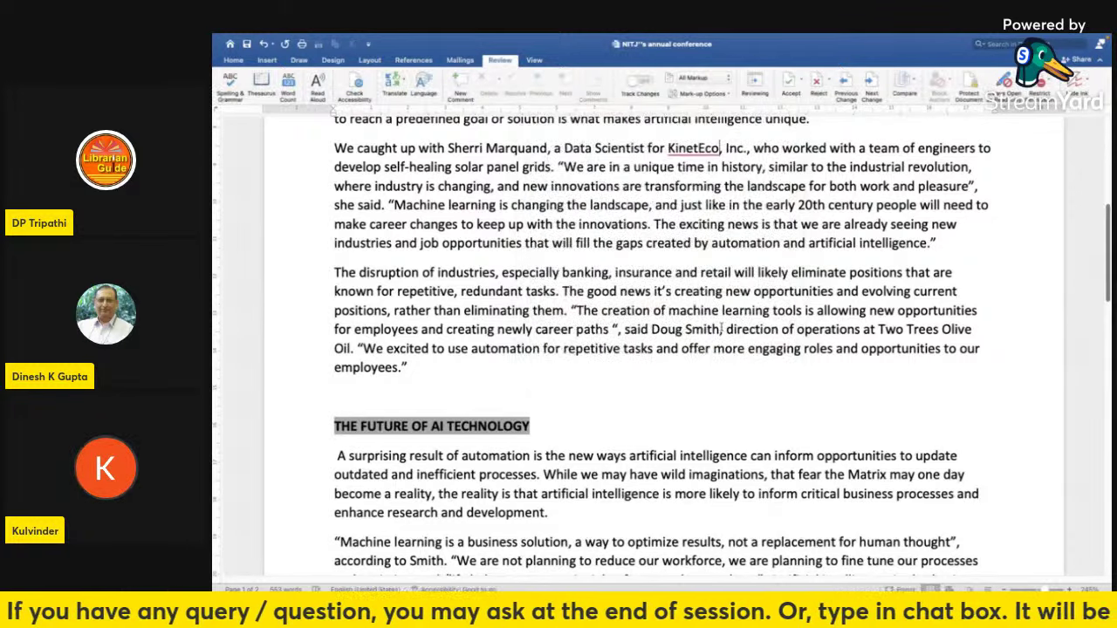
# - Look up the flagged word KinetEco with Smart Lookup, then close the lookup pane
pyautogui.scroll(1, 691, 166)
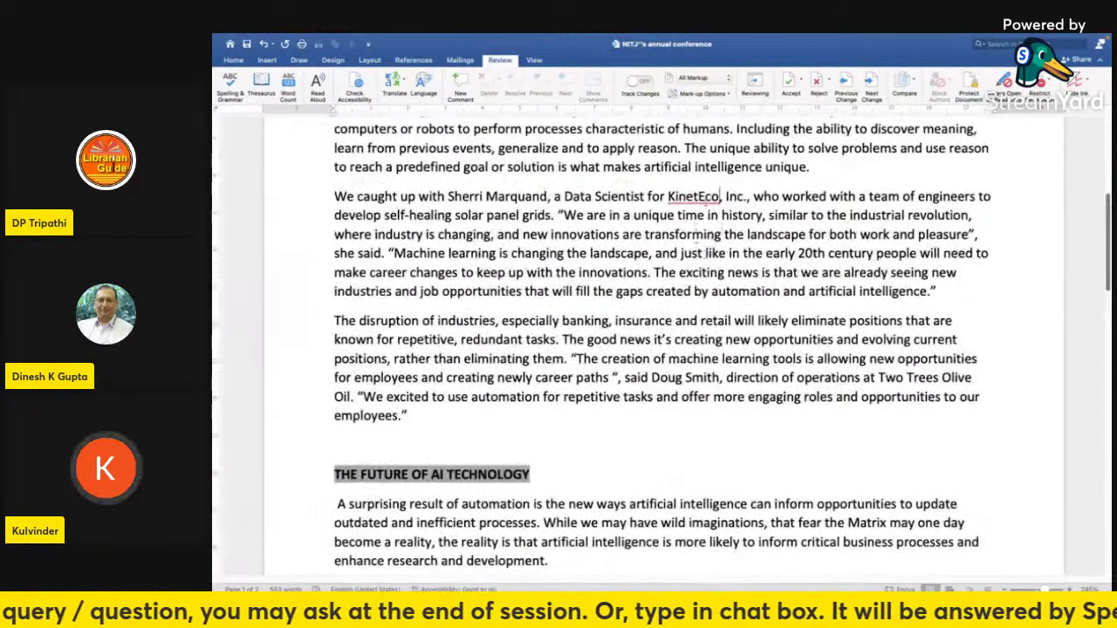
pyautogui.moveTo(720, 196); pyautogui.dragTo(667, 196)
pyautogui.click(694, 234)
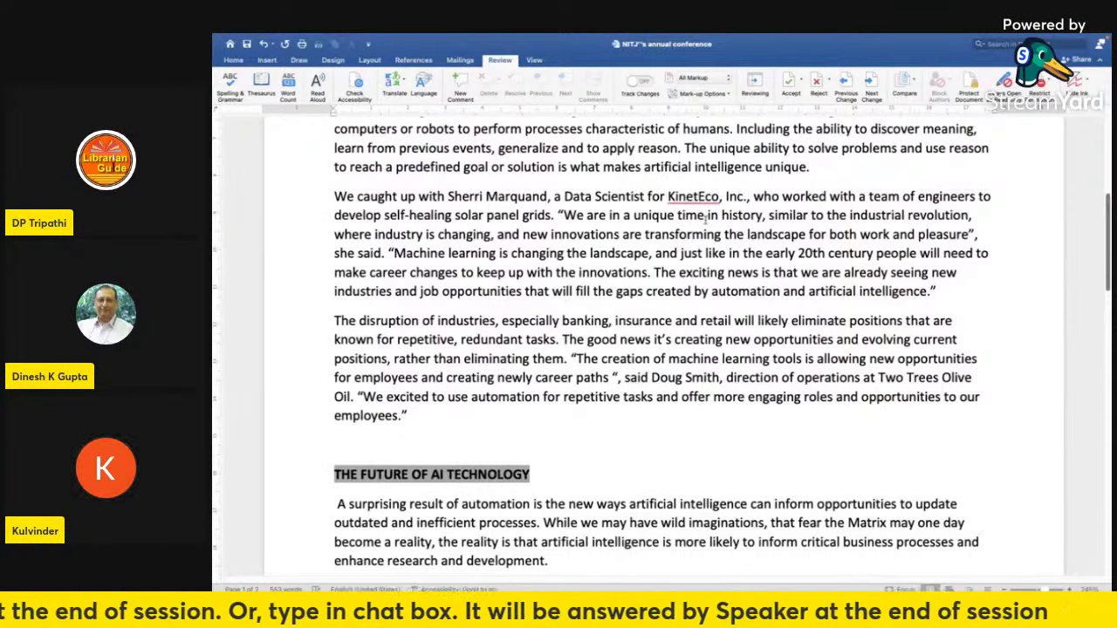
pyautogui.scroll(1, 694, 234)
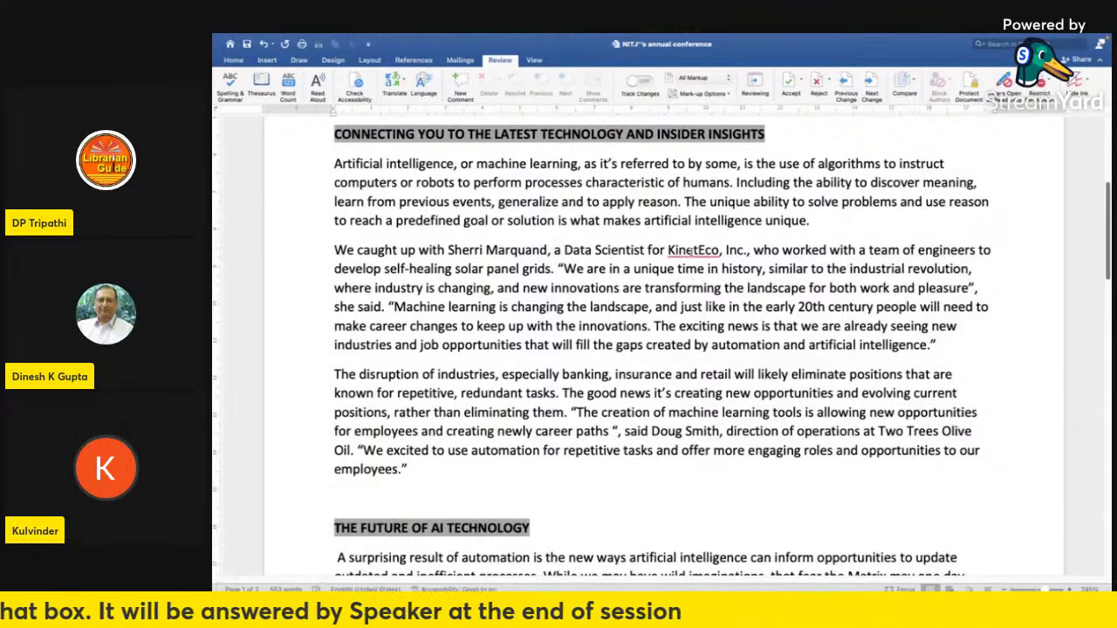
pyautogui.rightClick(694, 250)
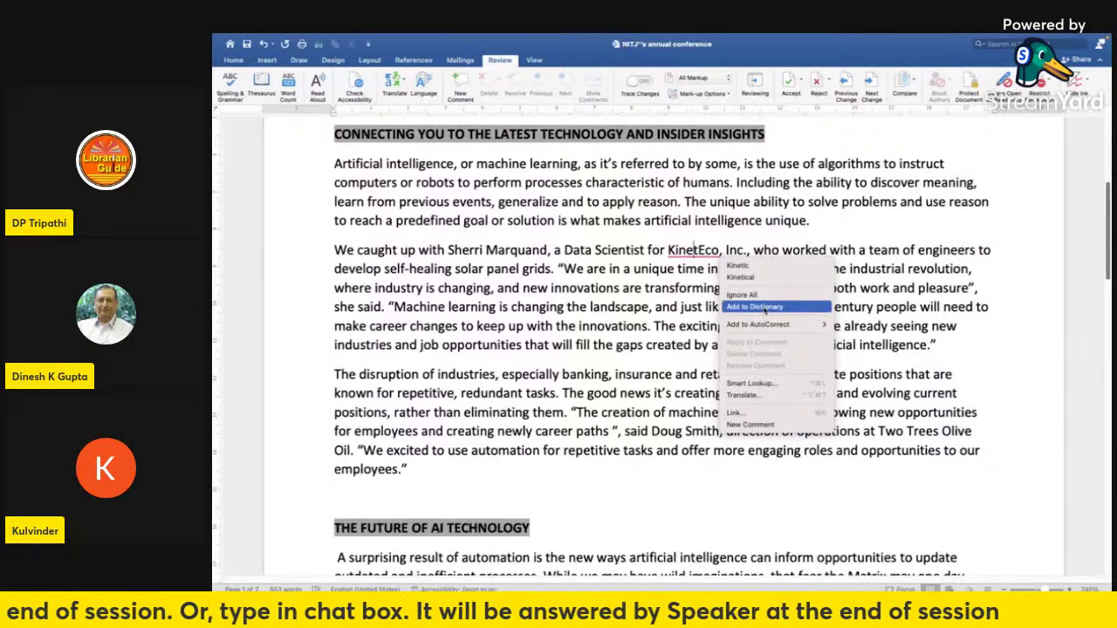
pyautogui.moveTo(759, 325)
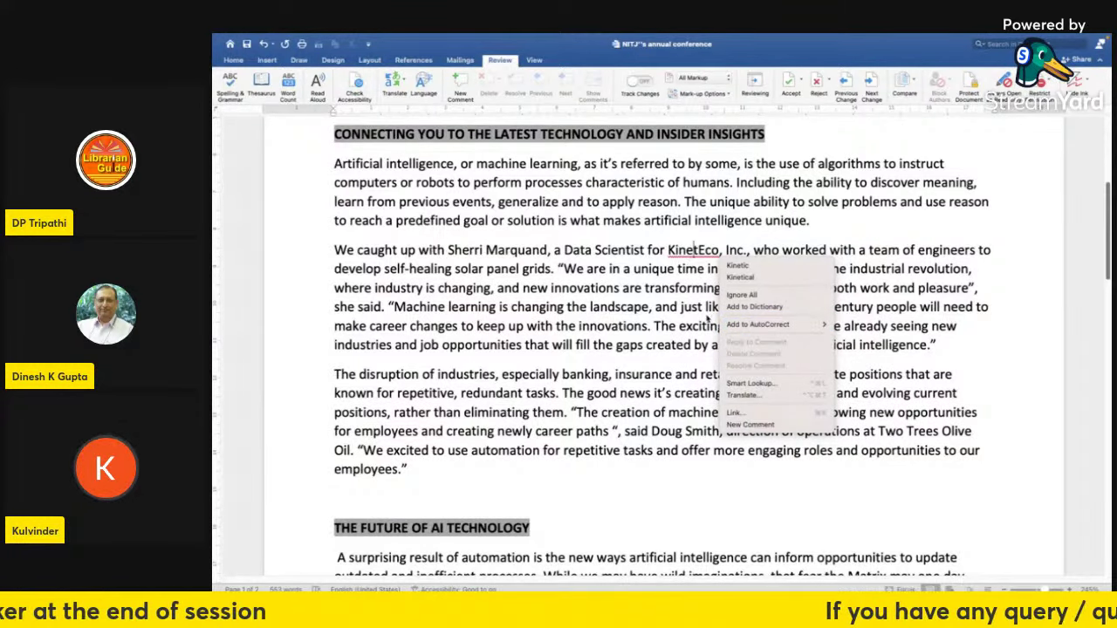
pyautogui.click(750, 384)
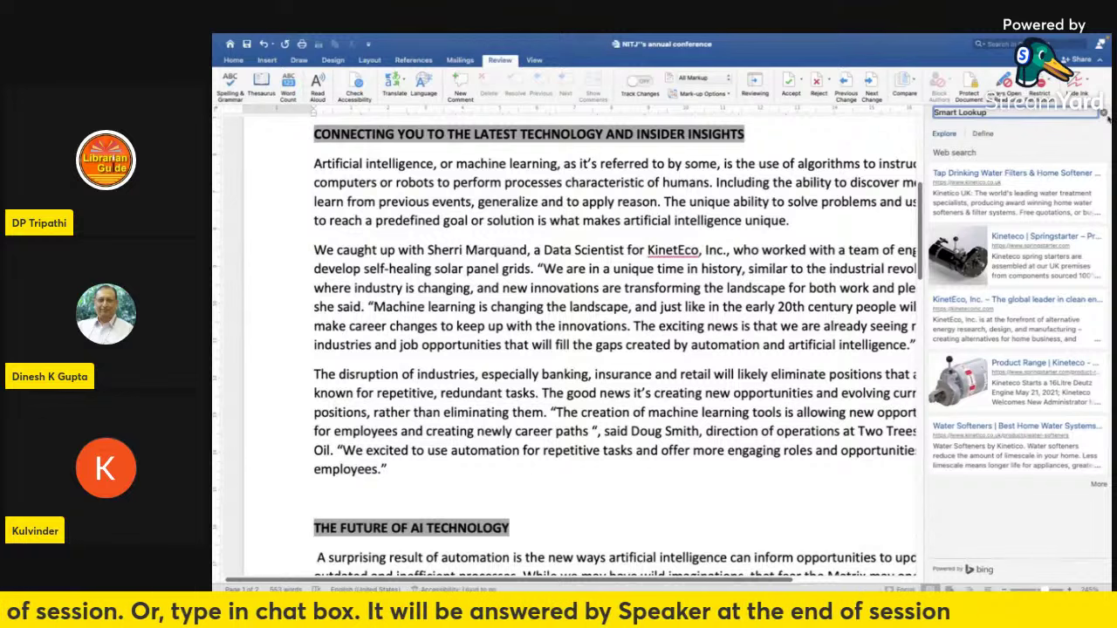
pyautogui.click(1103, 113)
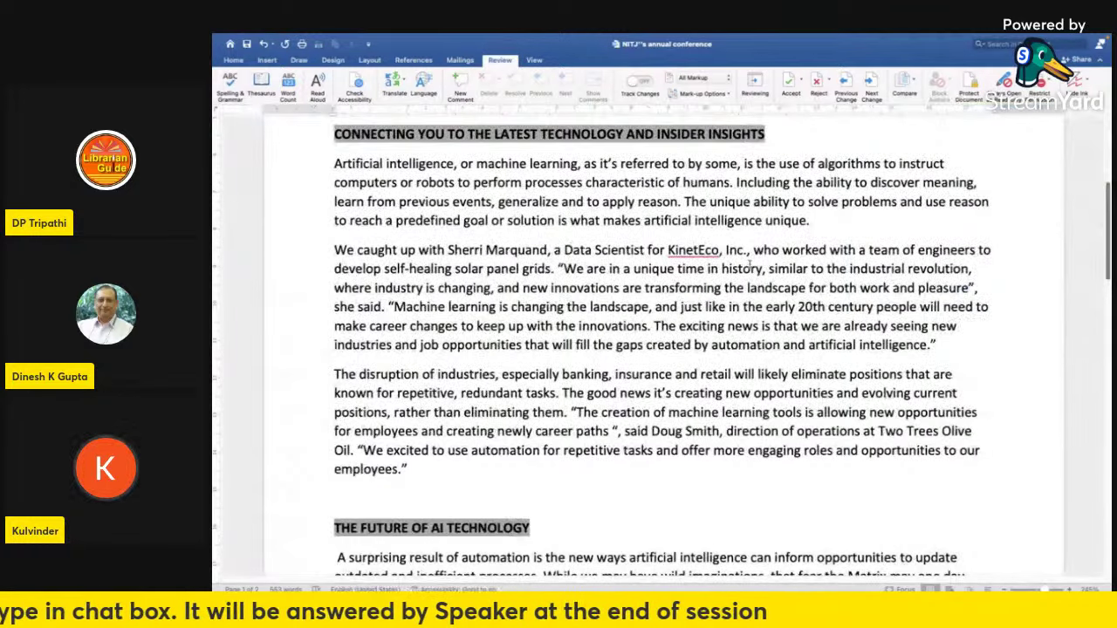
pyautogui.rightClick(685, 251)
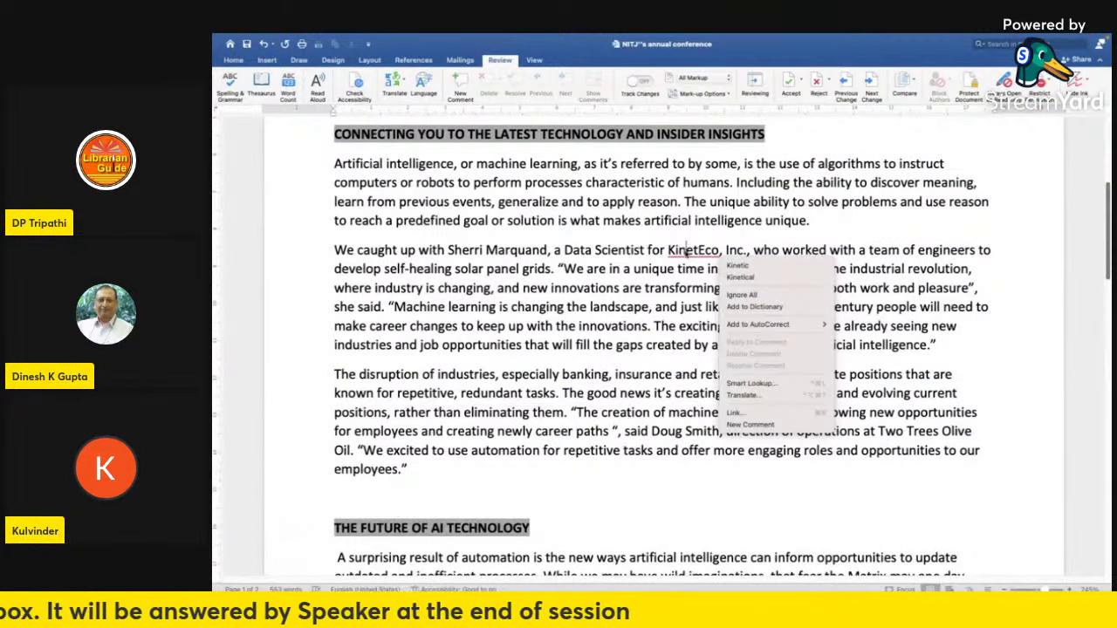
pyautogui.click(741, 396)
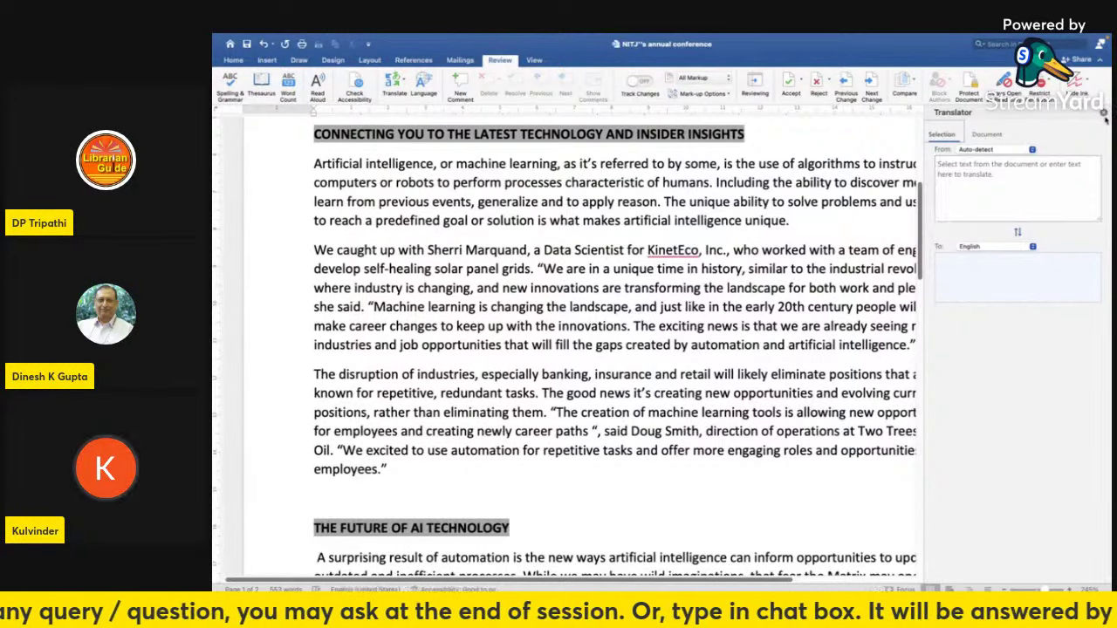
pyautogui.click(1032, 152)
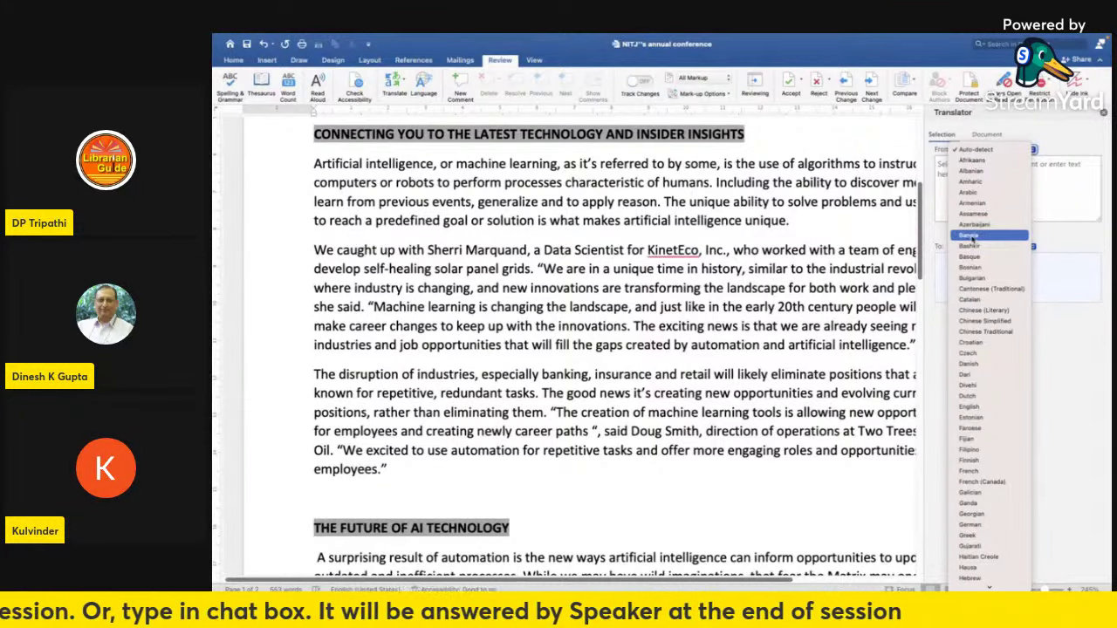
pyautogui.click(976, 311)
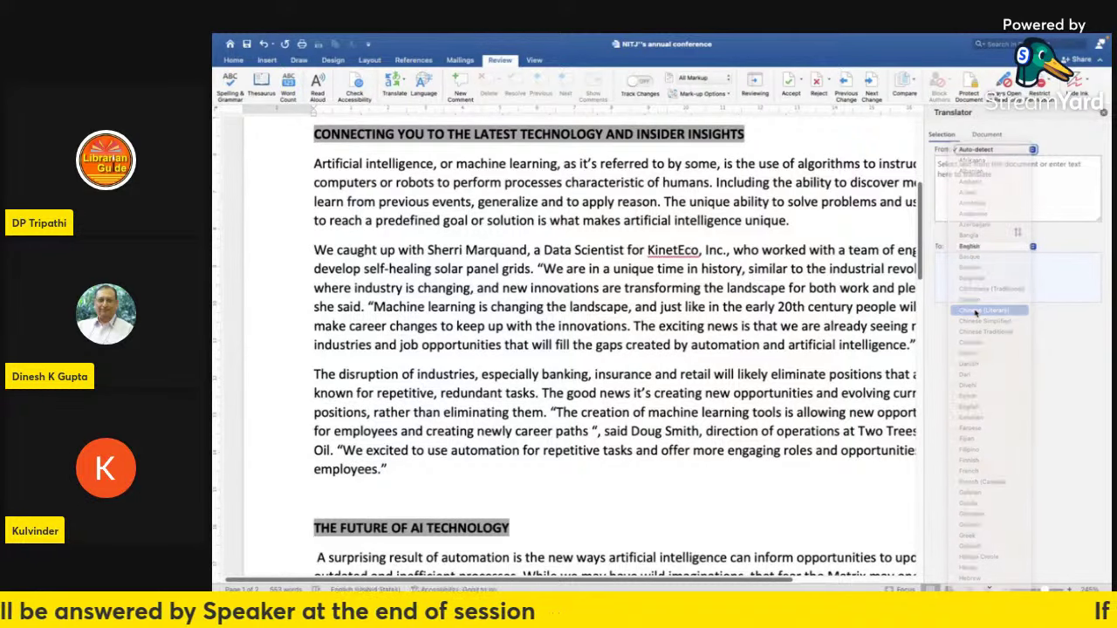
pyautogui.click(1022, 213)
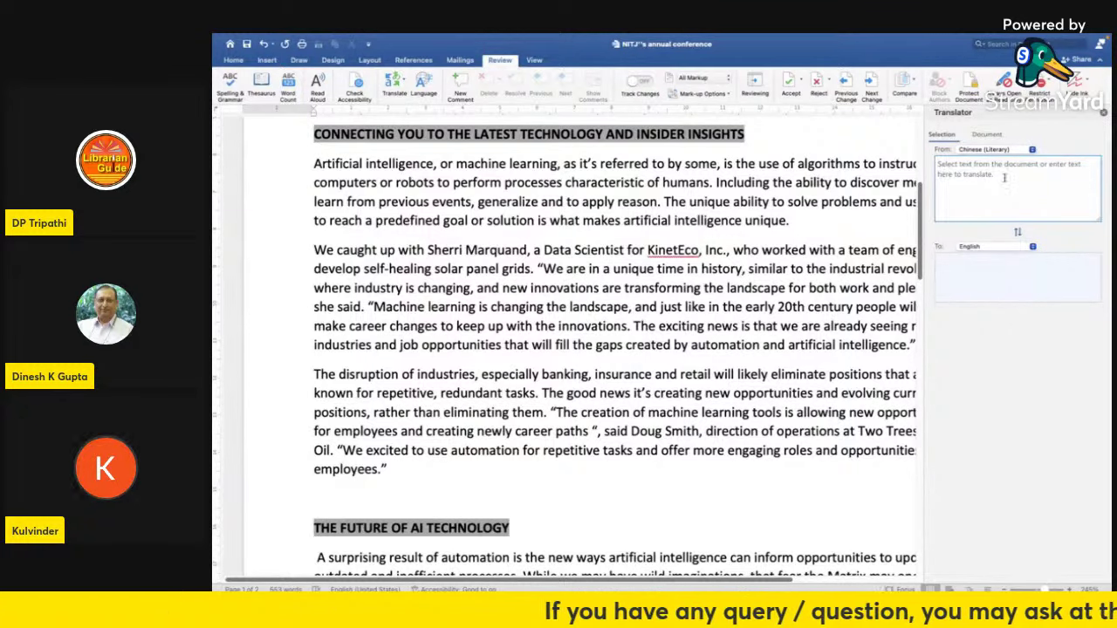
pyautogui.click(1031, 150)
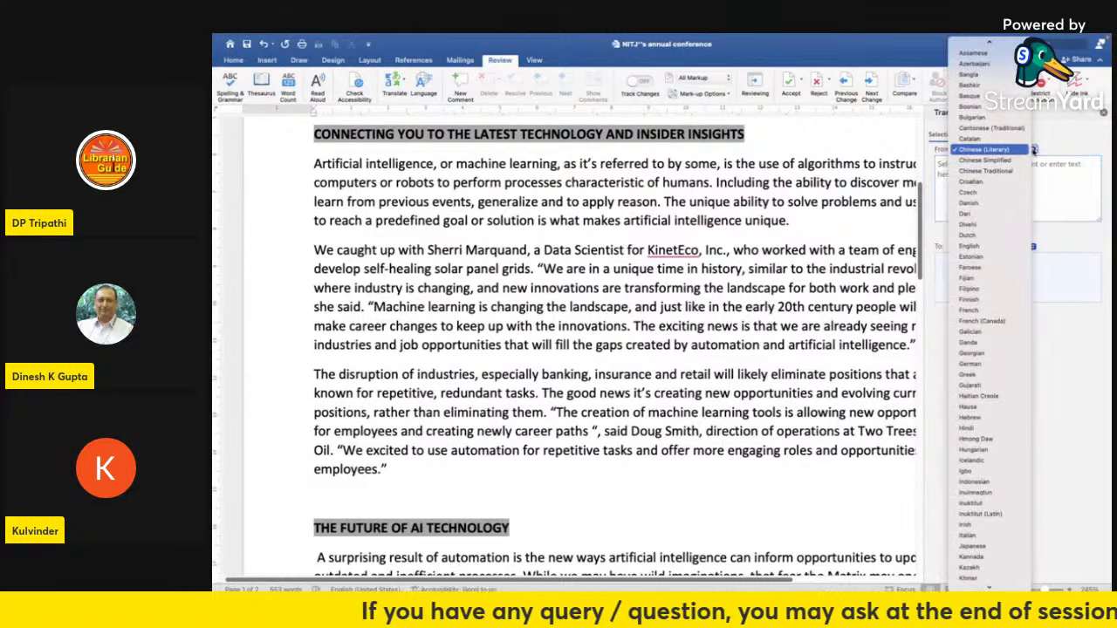
pyautogui.click(1102, 114)
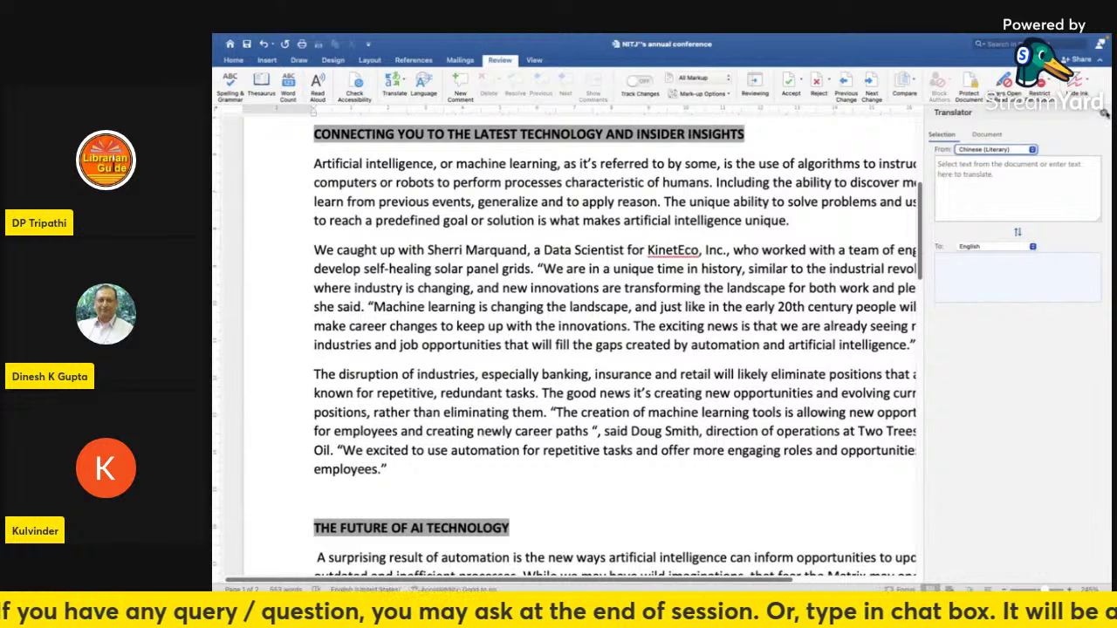
pyautogui.click(1103, 113)
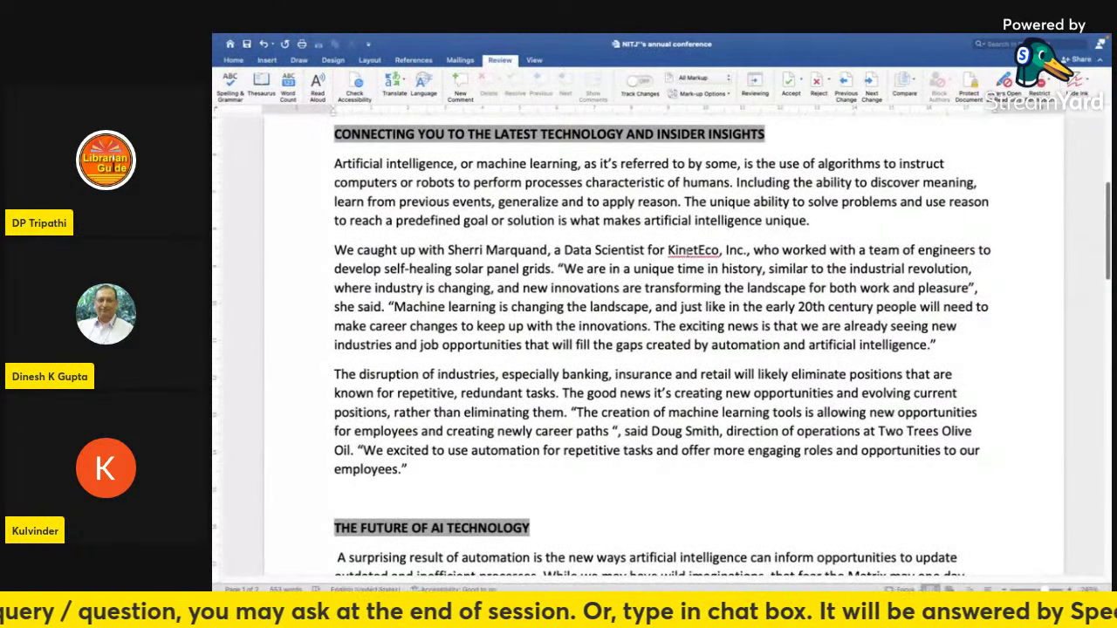
pyautogui.rightClick(688, 252)
pyautogui.click(721, 253)
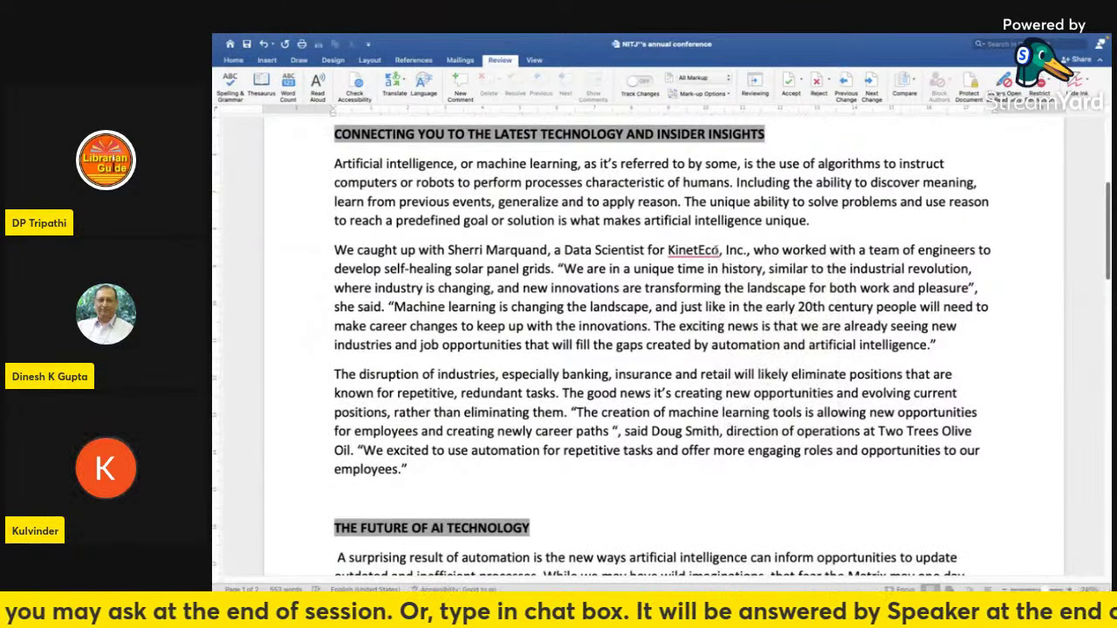
pyautogui.doubleClick(720, 252)
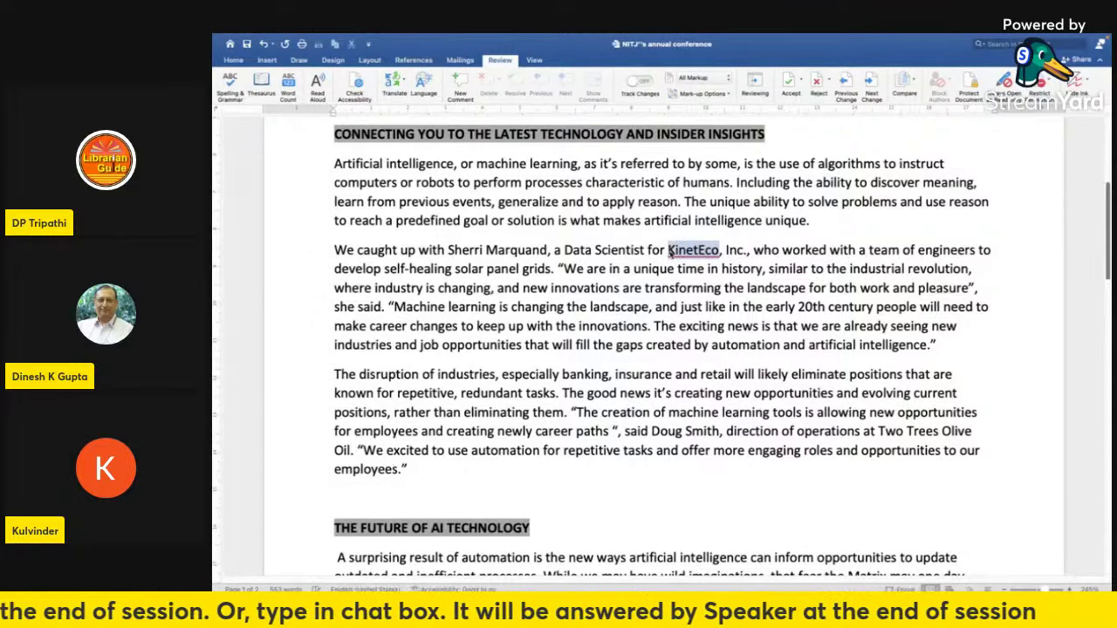
pyautogui.click(705, 272)
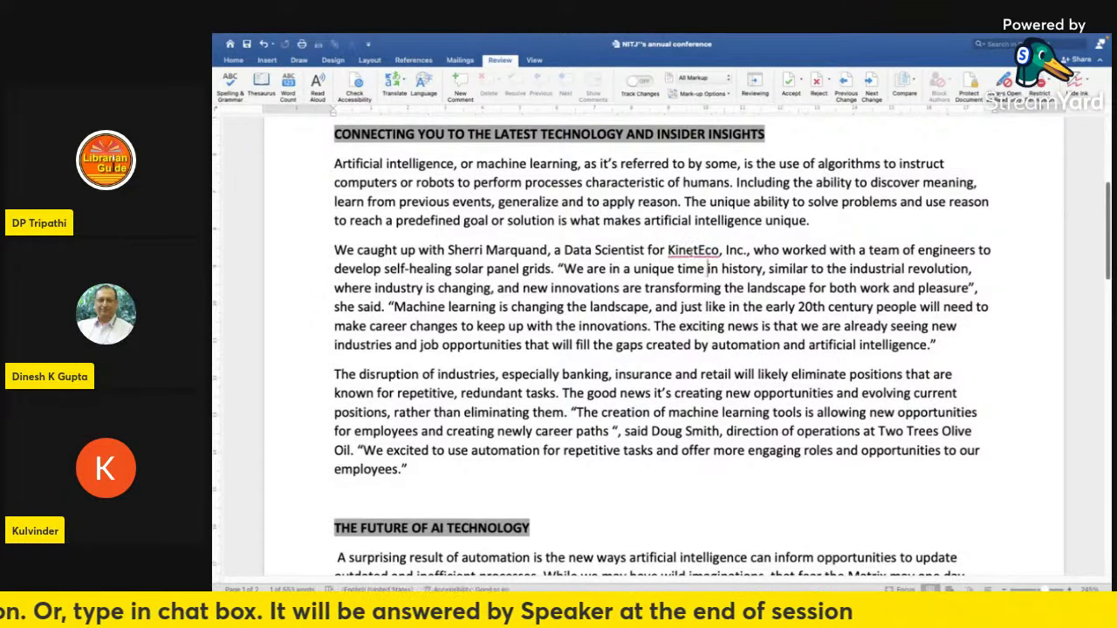
pyautogui.rightClick(694, 251)
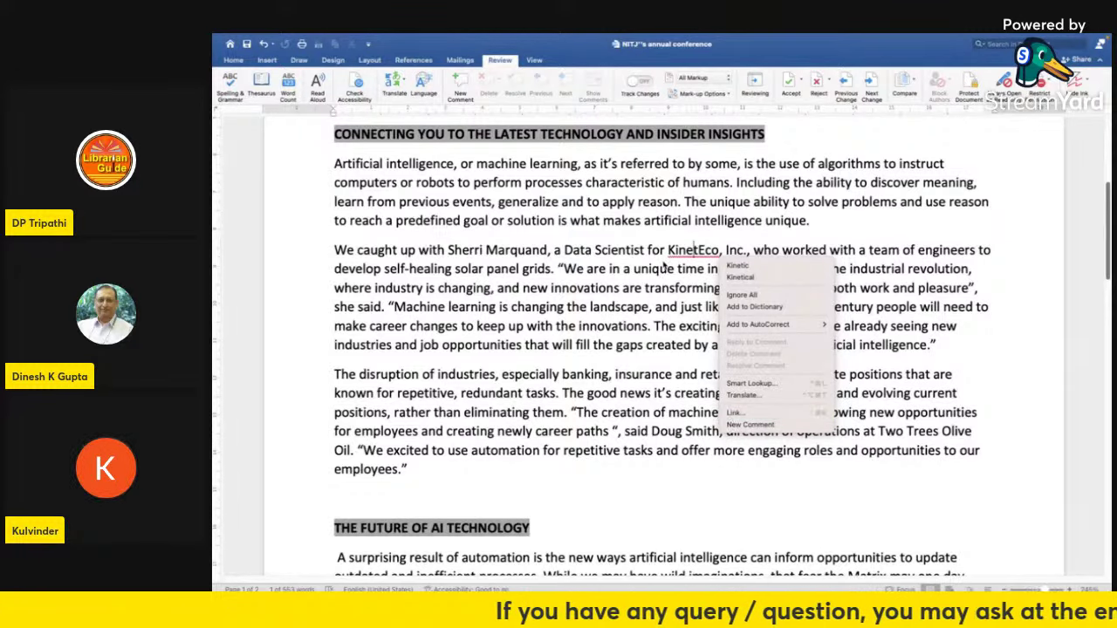
pyautogui.click(664, 263)
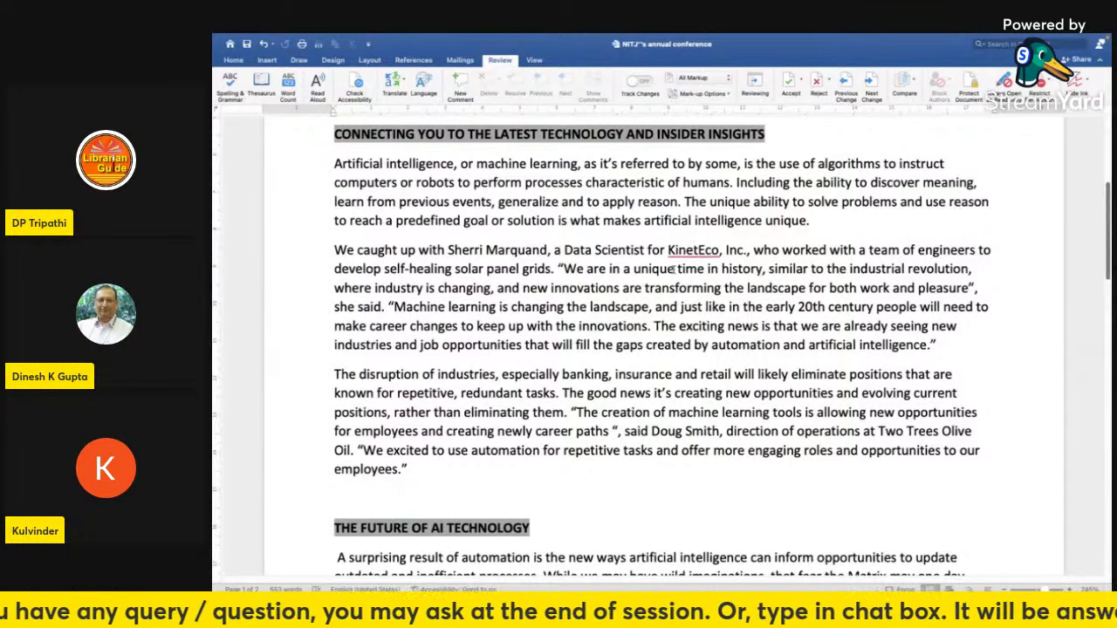
pyautogui.scroll(5, 676, 277)
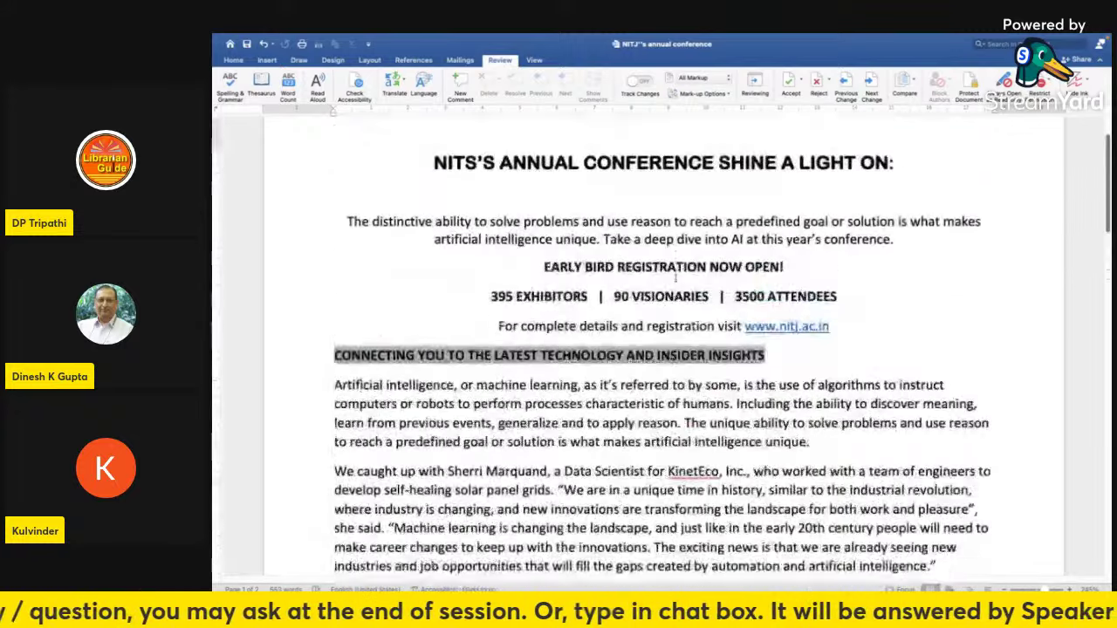
pyautogui.scroll(-8, 645, 340)
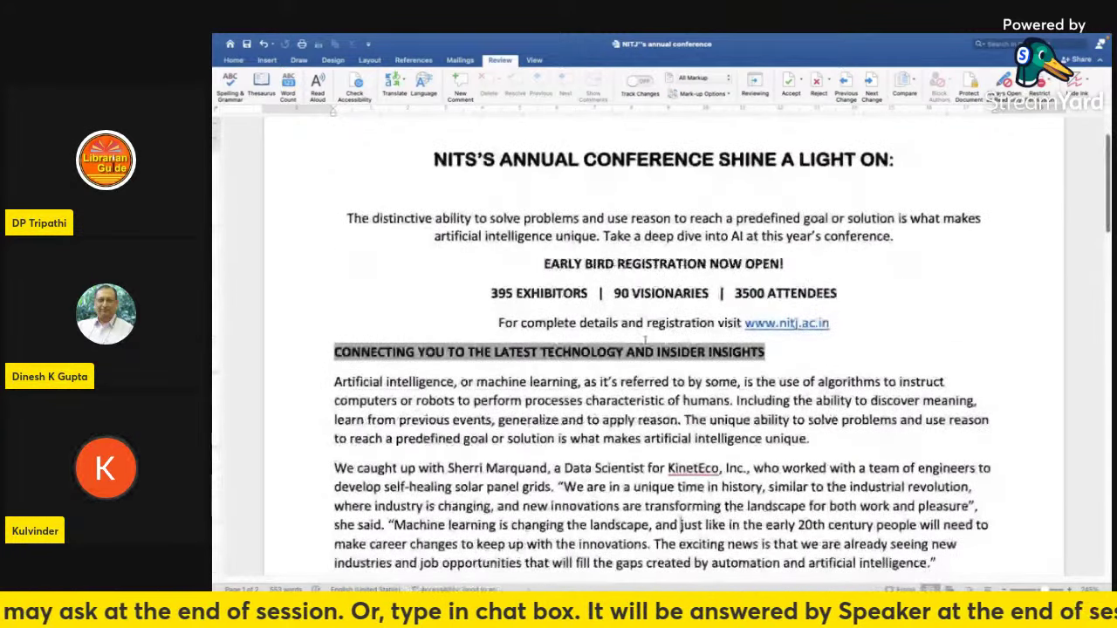
pyautogui.scroll(-9, 644, 338)
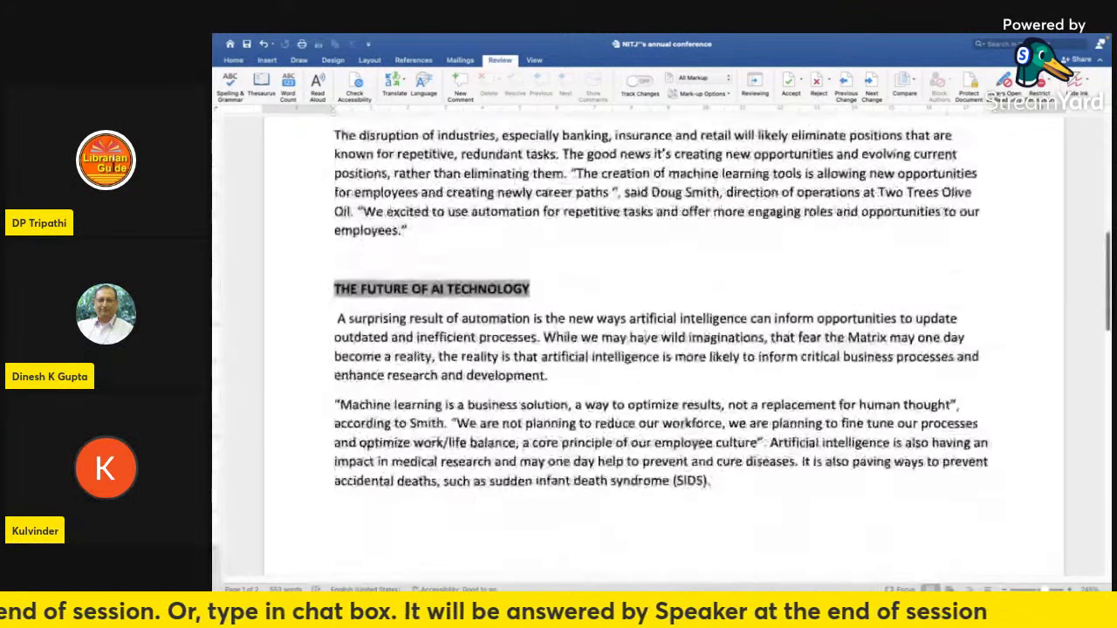
pyautogui.scroll(-3, 645, 340)
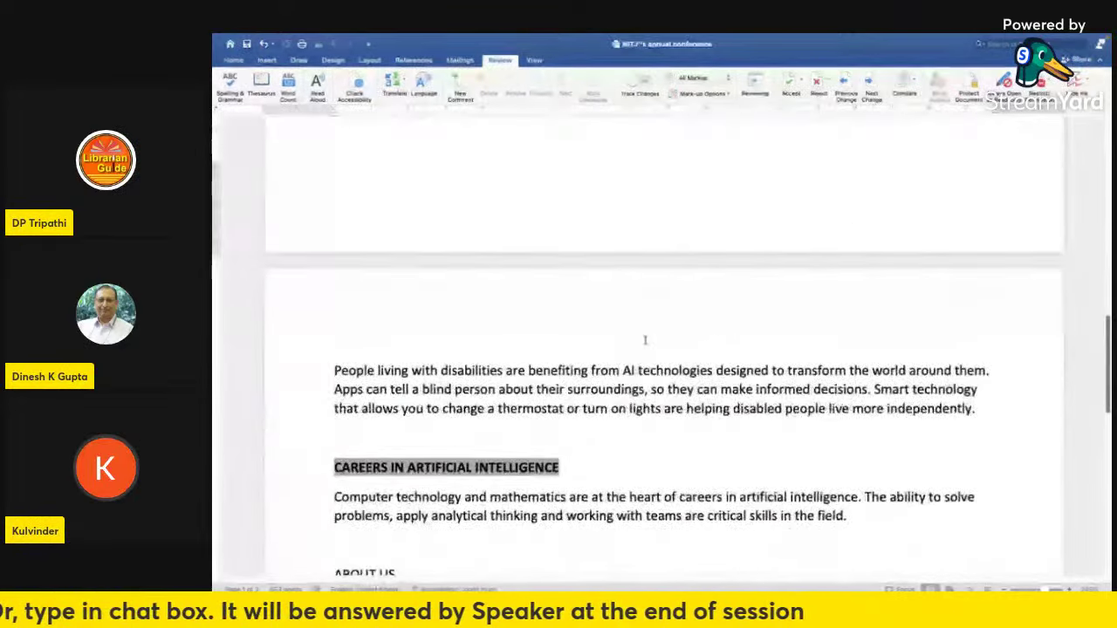
pyautogui.scroll(5, 645, 340)
pyautogui.scroll(10, 645, 340)
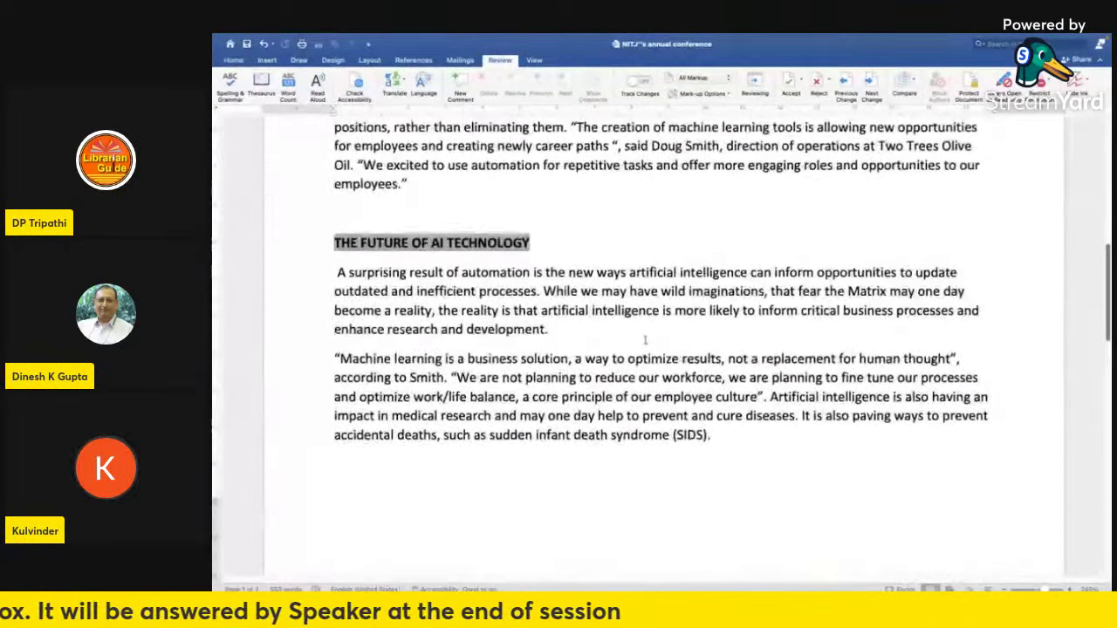
pyautogui.scroll(2, 645, 339)
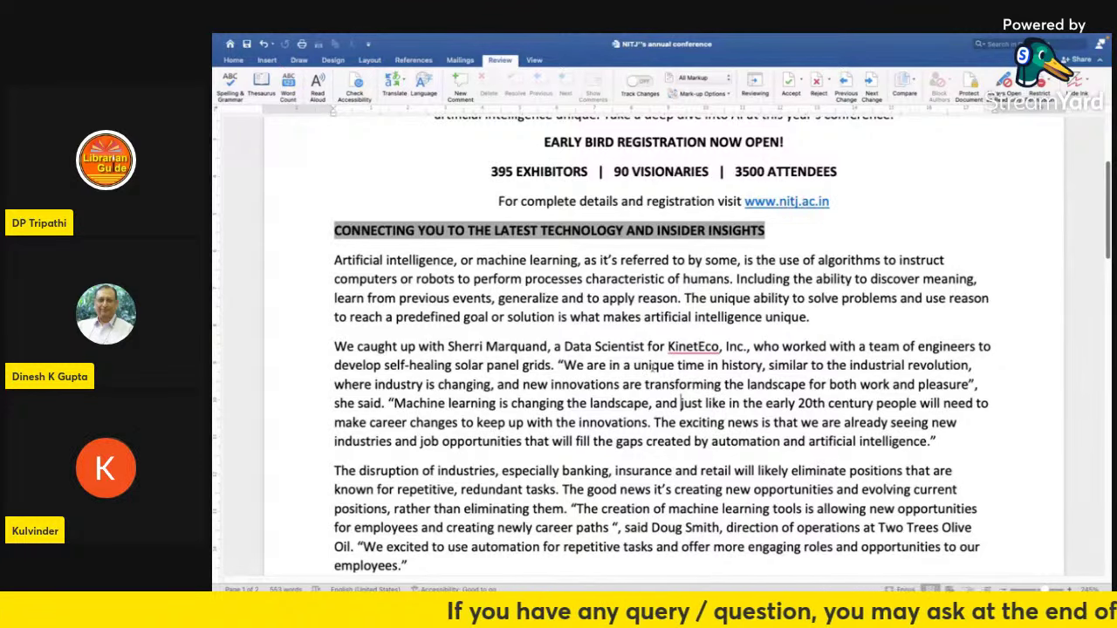
pyautogui.scroll(2, 666, 378)
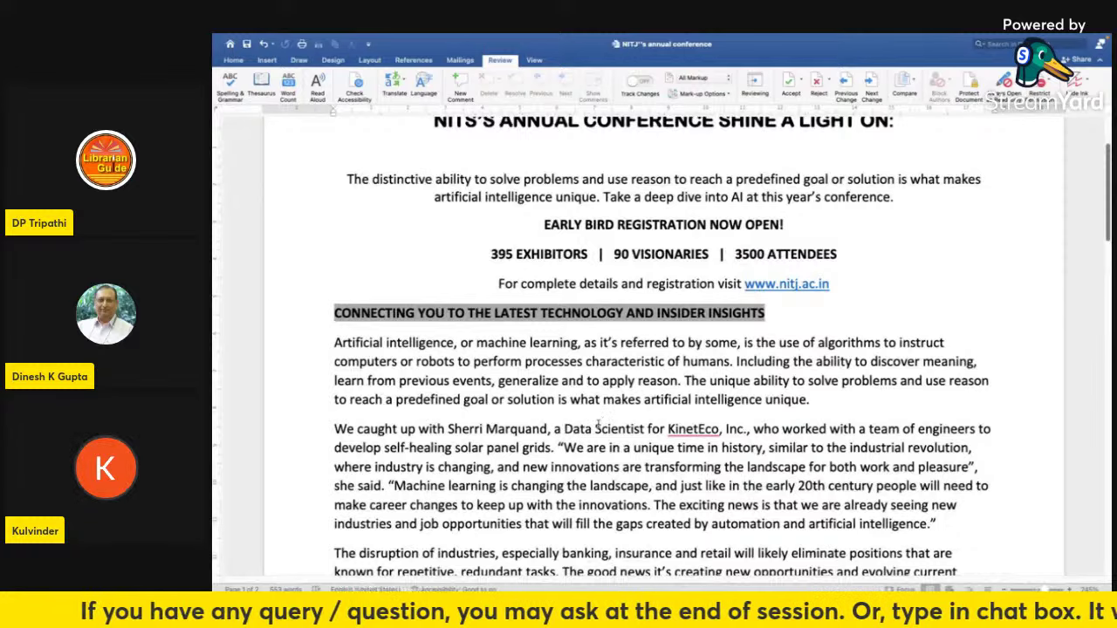
pyautogui.click(233, 61)
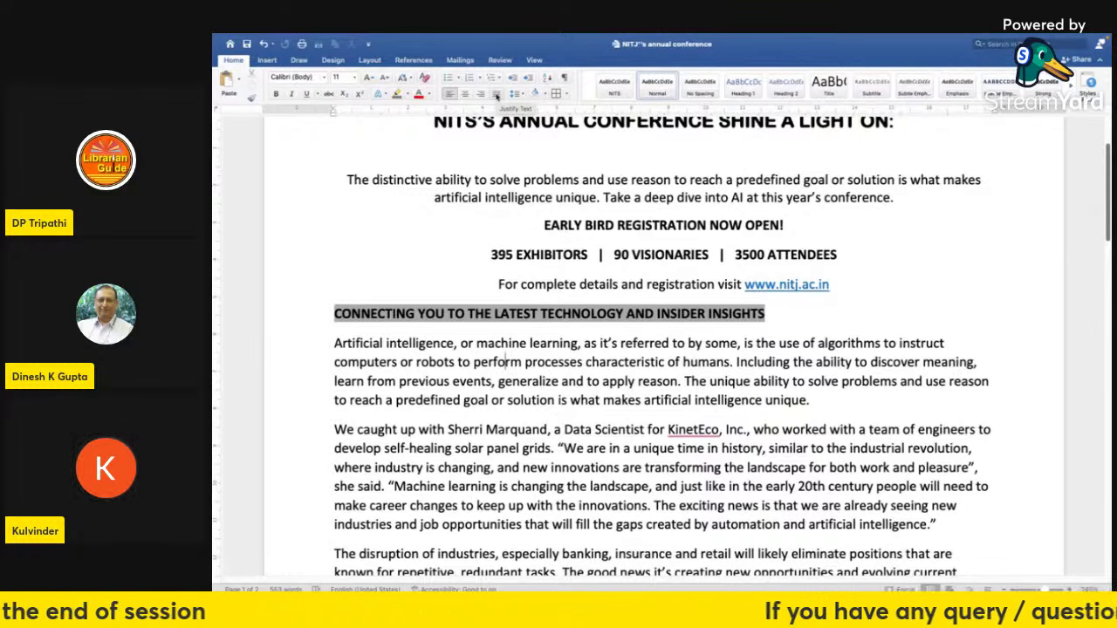
pyautogui.click(496, 94)
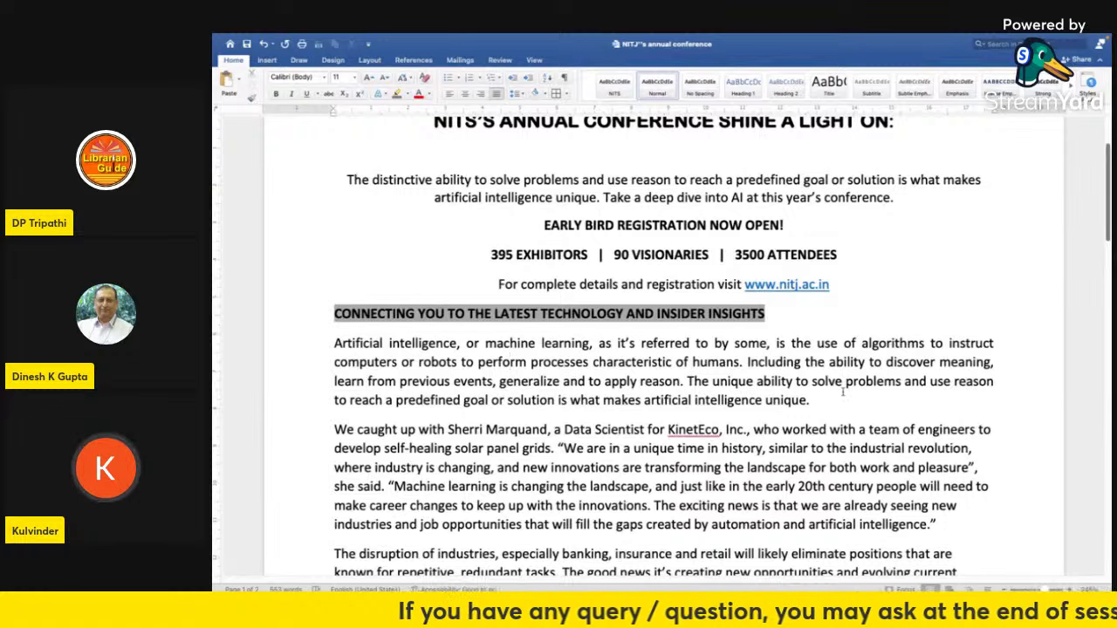
pyautogui.scroll(-2, 884, 384)
pyautogui.scroll(-3, 511, 315)
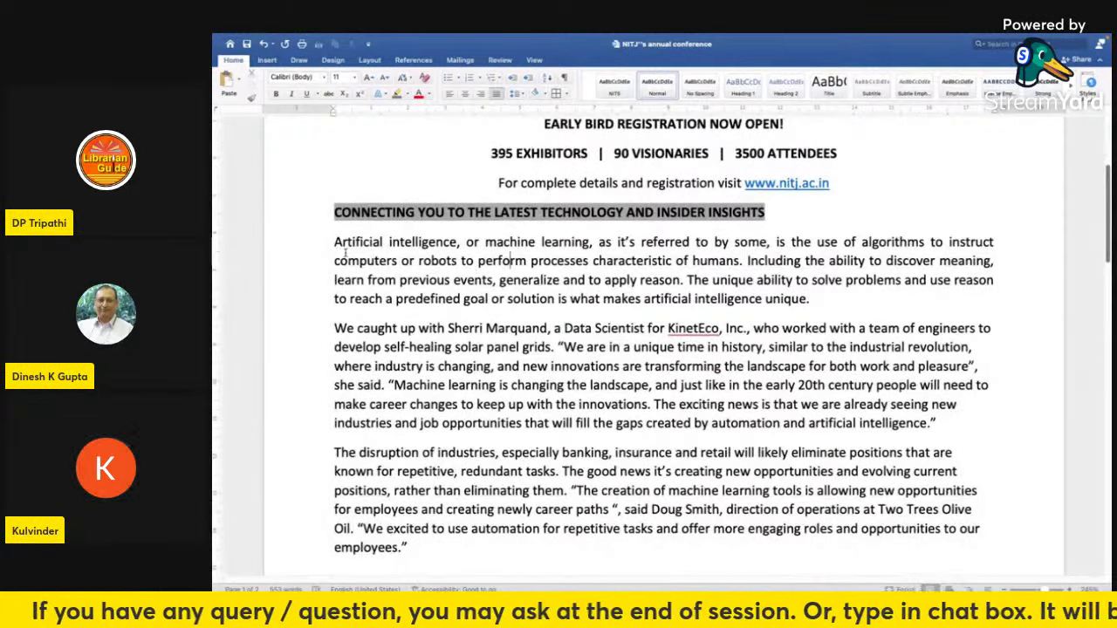
pyautogui.moveTo(334, 242); pyautogui.dragTo(469, 460)
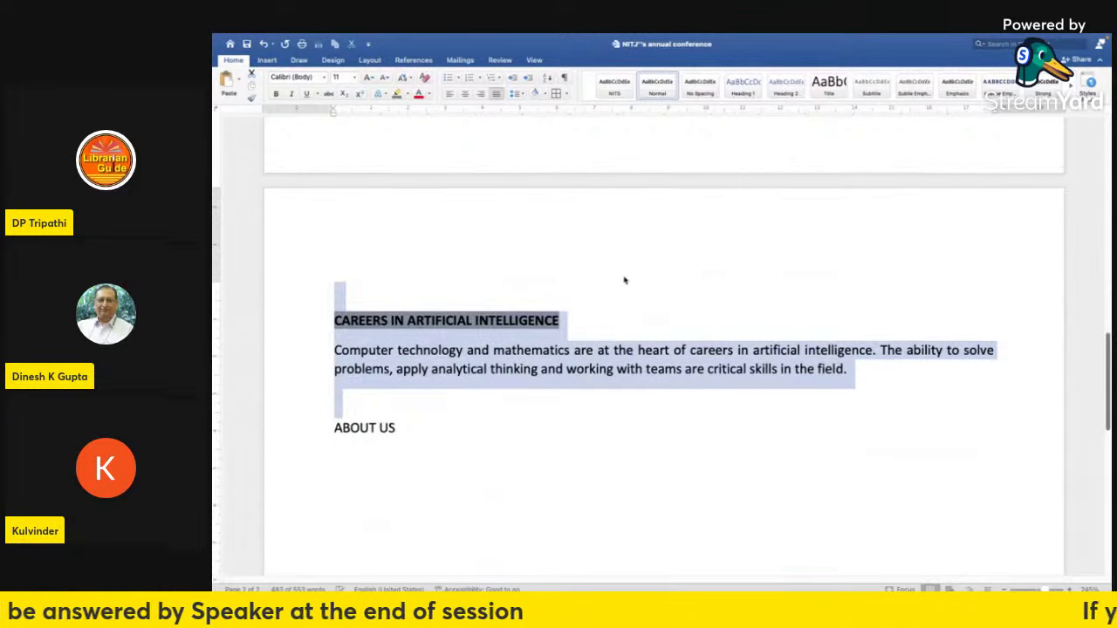
pyautogui.scroll(10, 623, 279)
pyautogui.scroll(15, 624, 281)
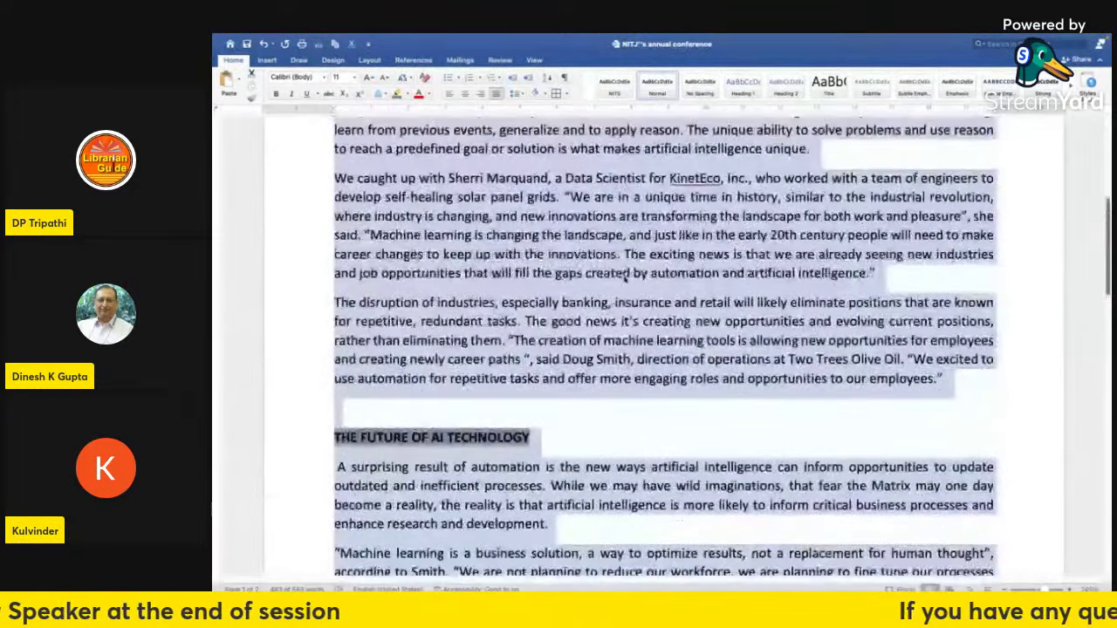
pyautogui.scroll(3, 619, 280)
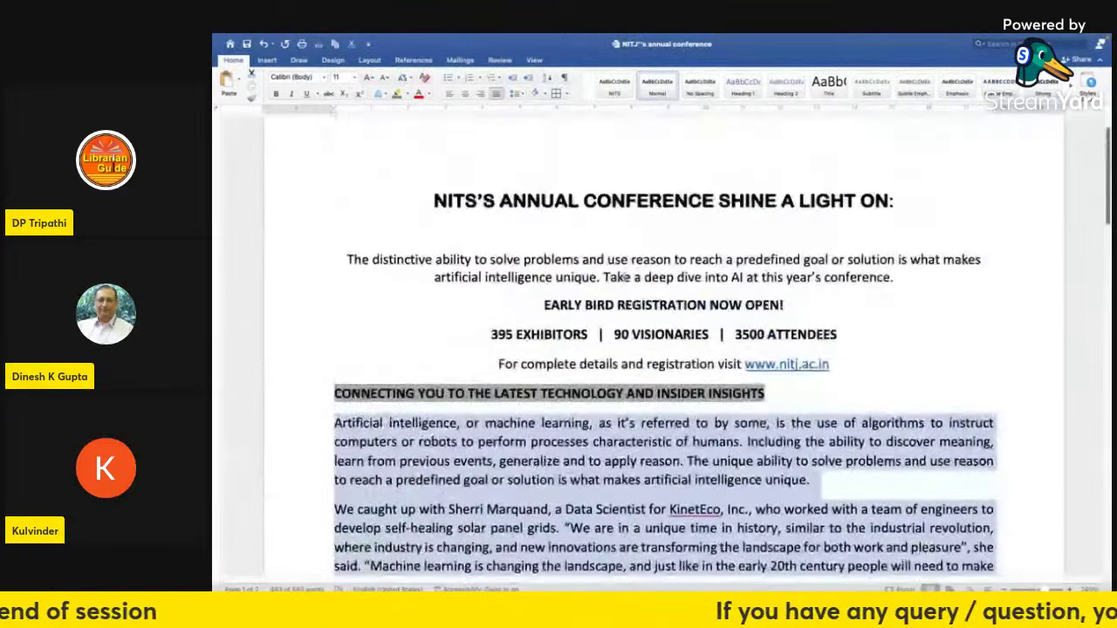
pyautogui.click(875, 384)
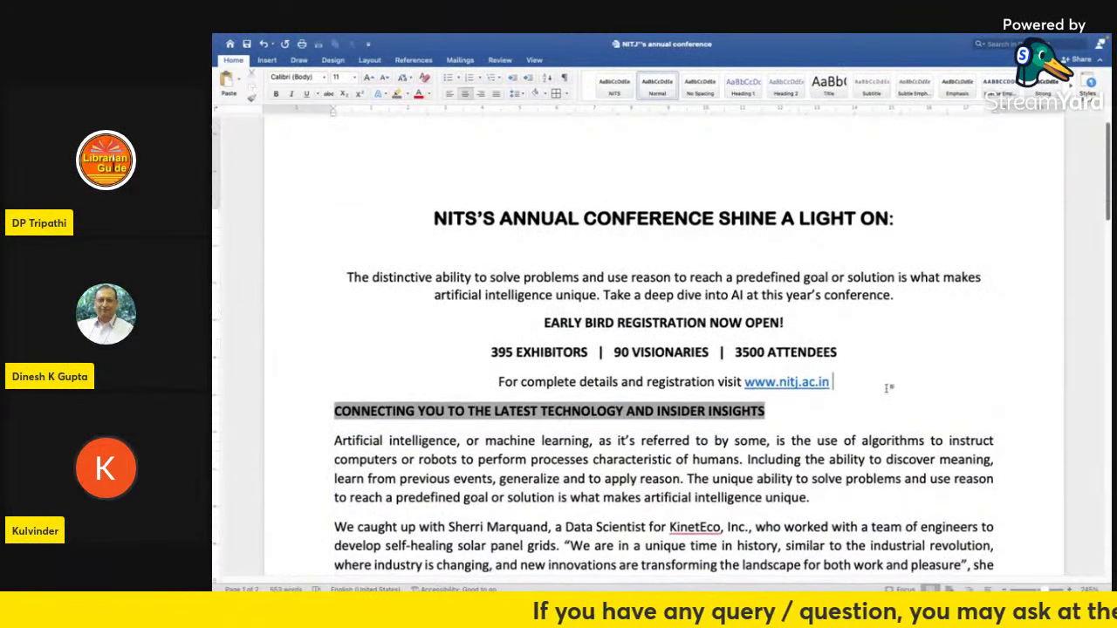
pyautogui.scroll(-3, 886, 390)
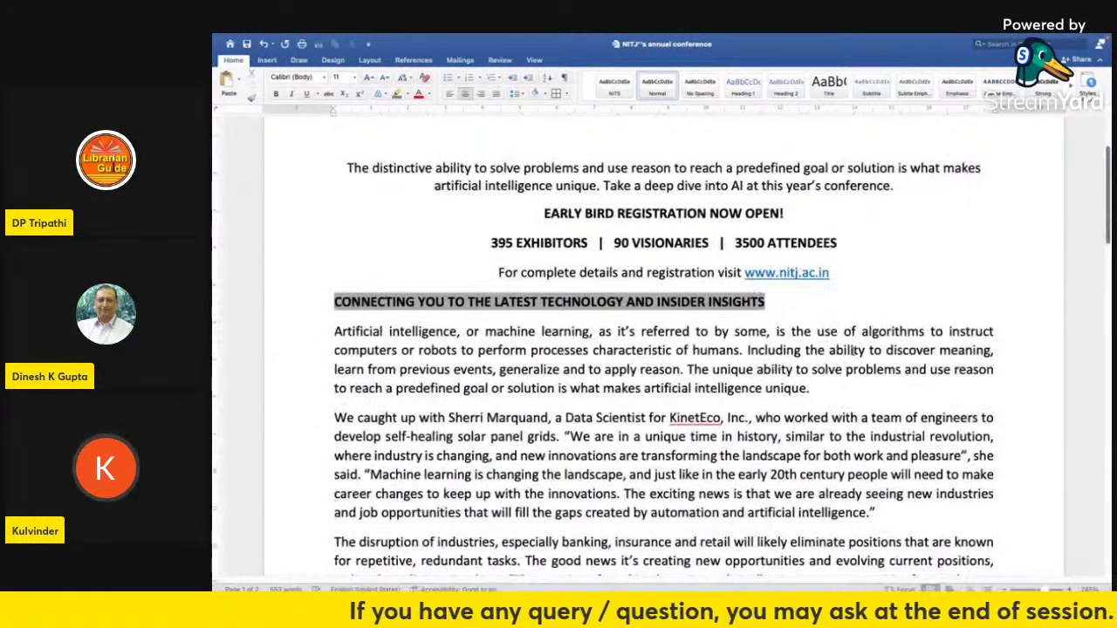
pyautogui.scroll(-3, 885, 390)
pyautogui.scroll(-15, 853, 352)
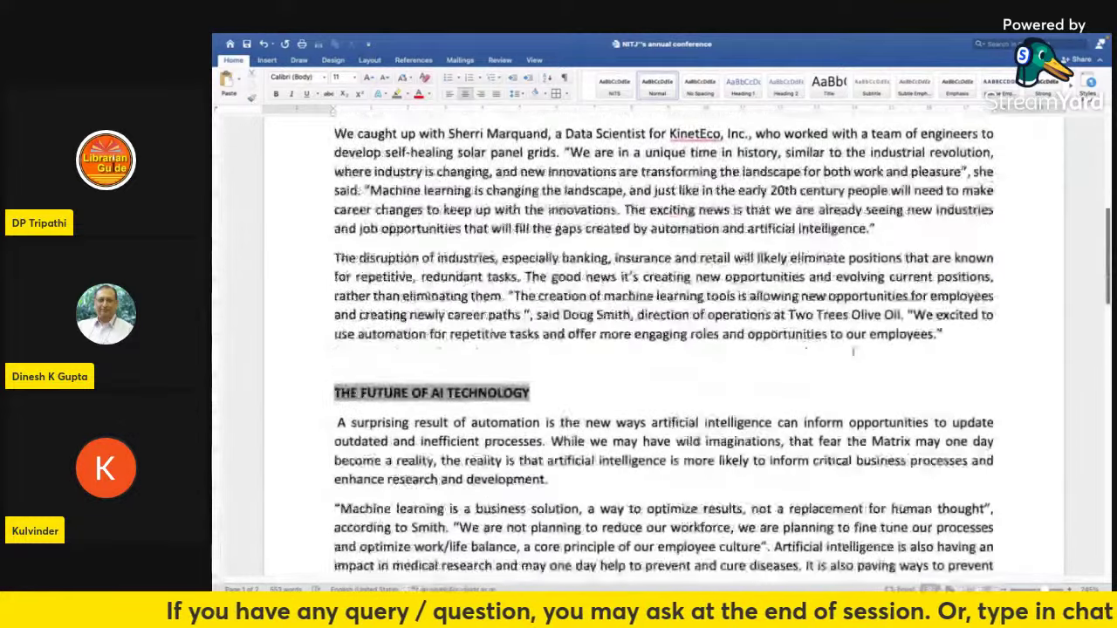
pyautogui.scroll(18, 853, 352)
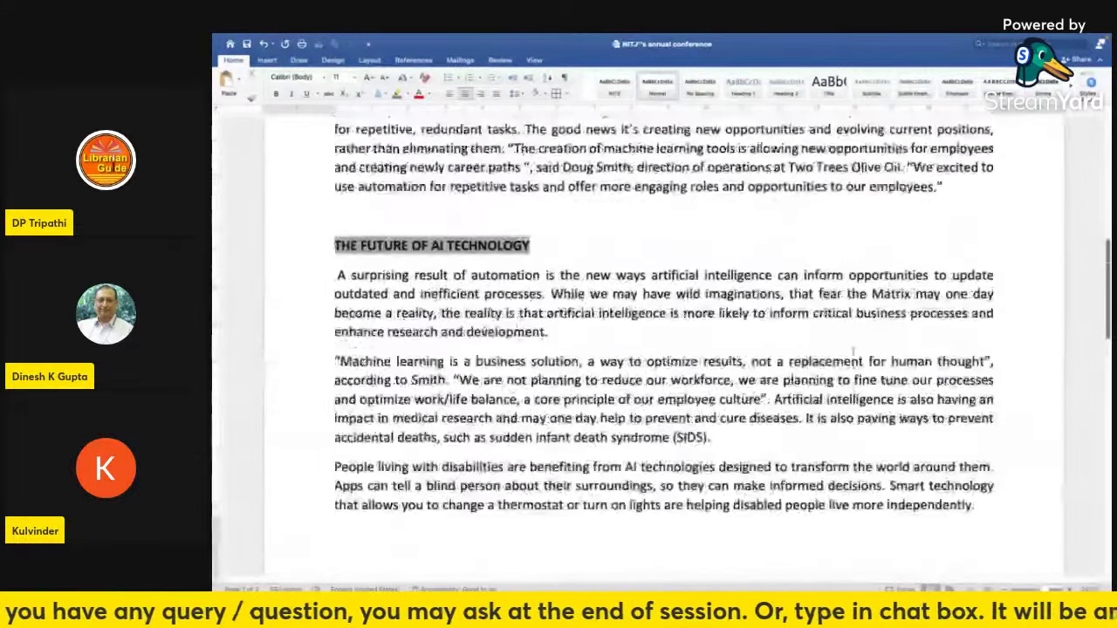
pyautogui.scroll(8, 854, 351)
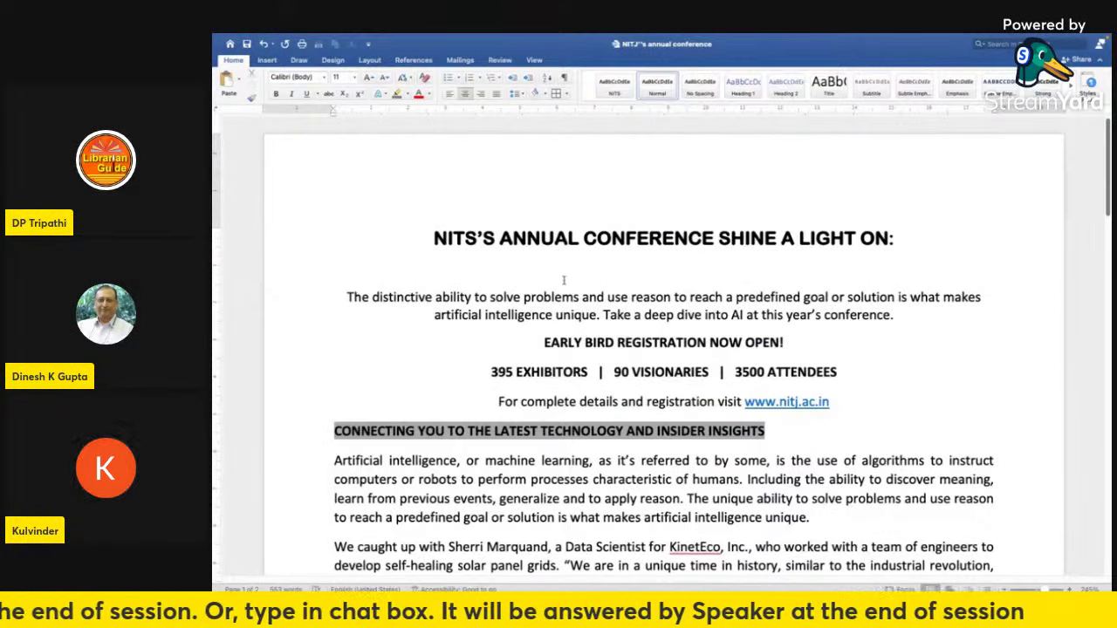
pyautogui.scroll(-2, 610, 230)
pyautogui.scroll(2, 553, 223)
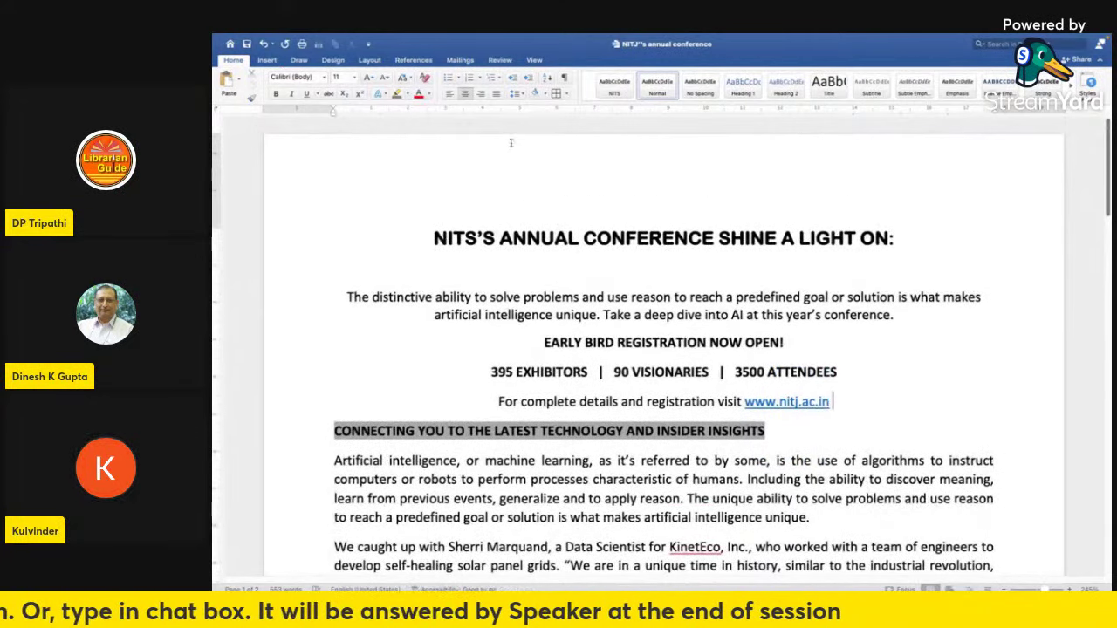
pyautogui.click(517, 93)
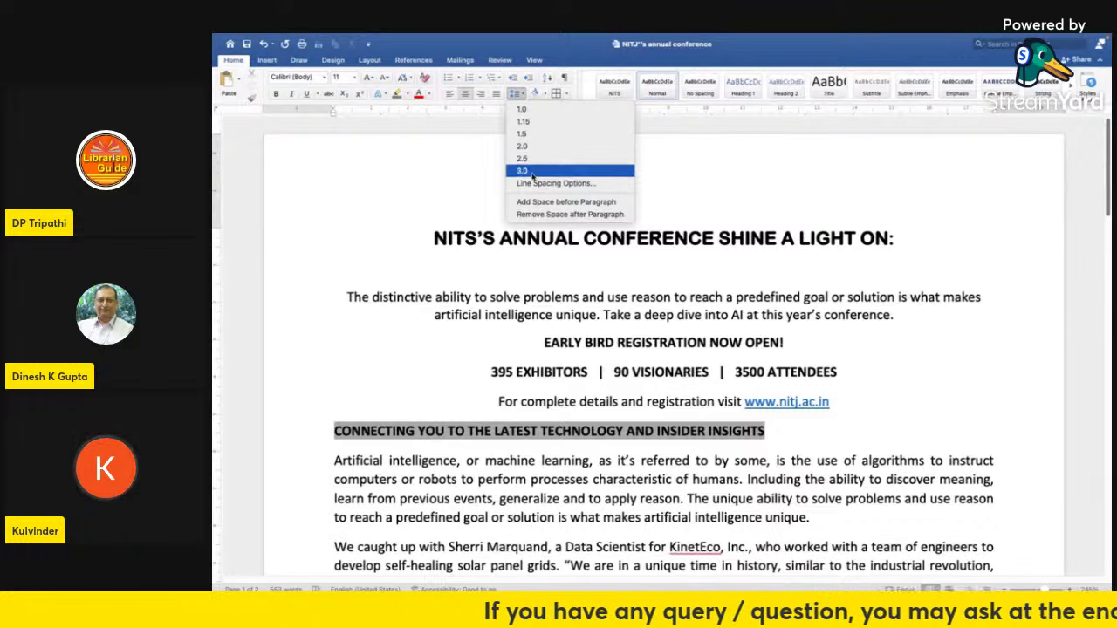
pyautogui.click(612, 315)
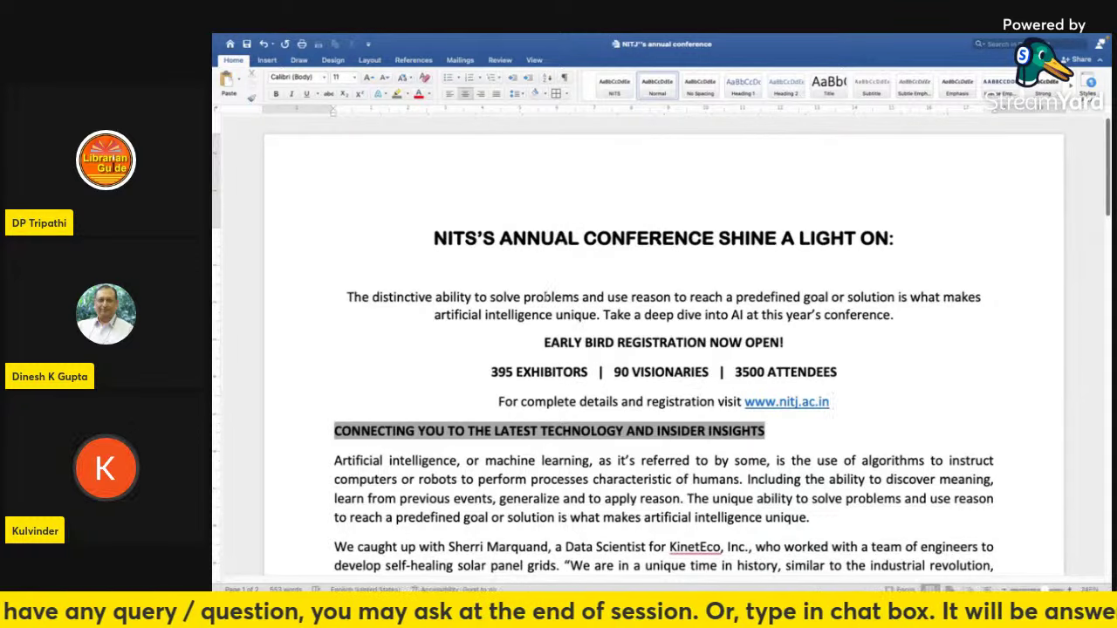
pyautogui.moveTo(346, 296); pyautogui.dragTo(903, 316)
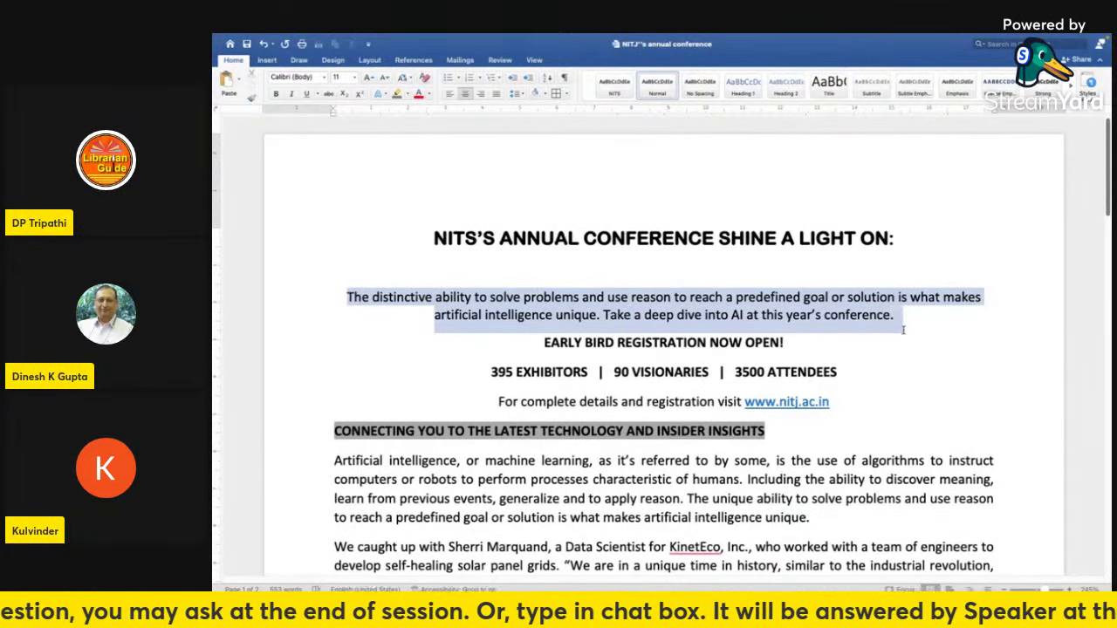
pyautogui.click(522, 94)
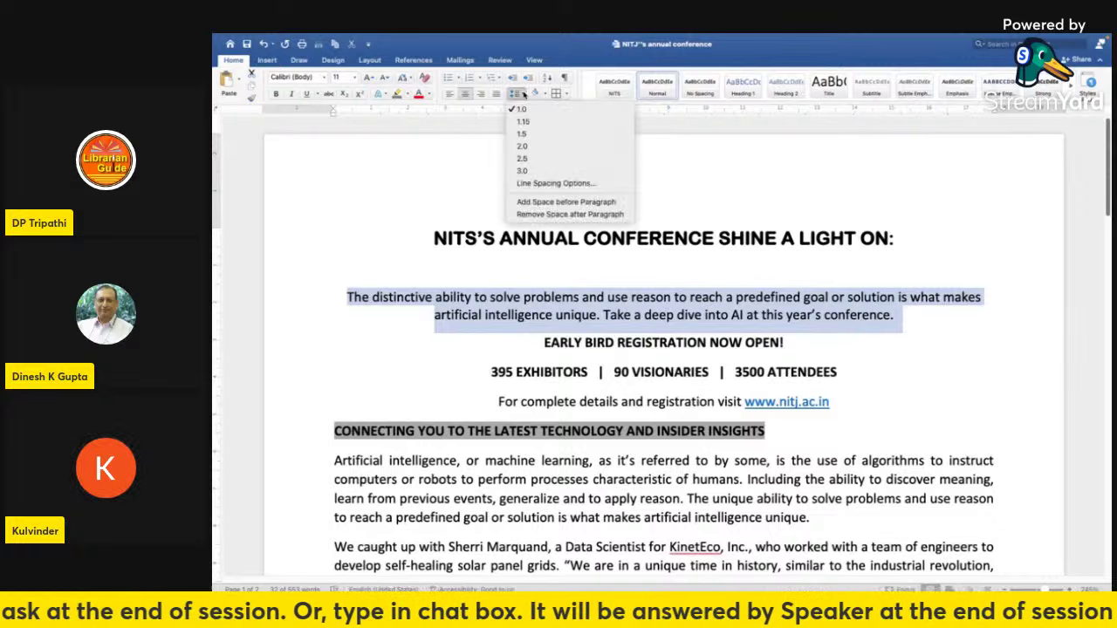
pyautogui.click(524, 147)
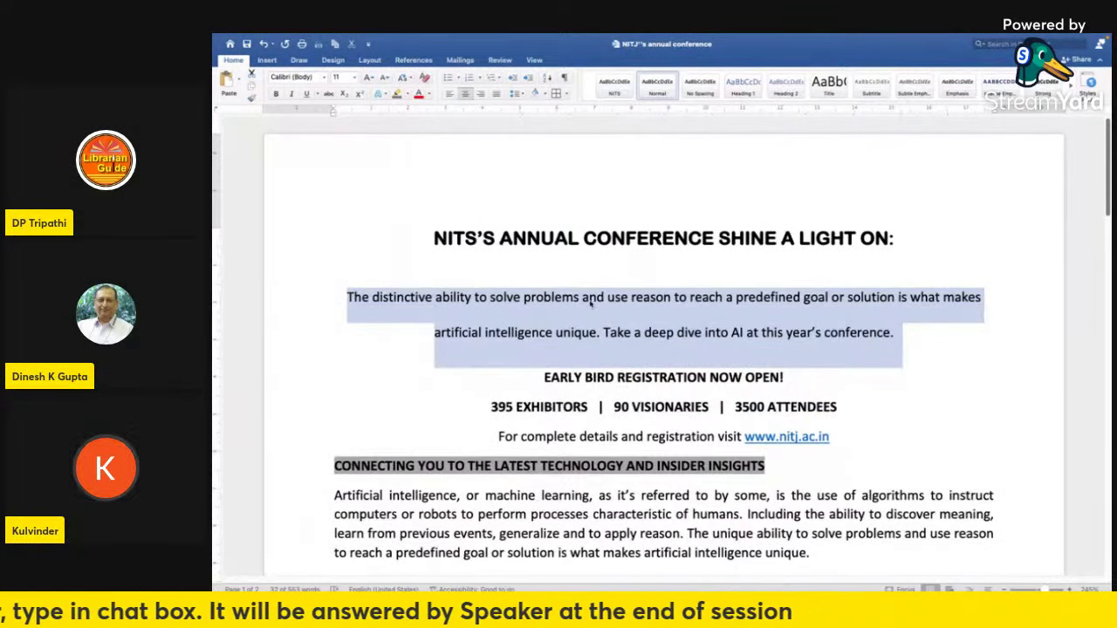
pyautogui.click(522, 95)
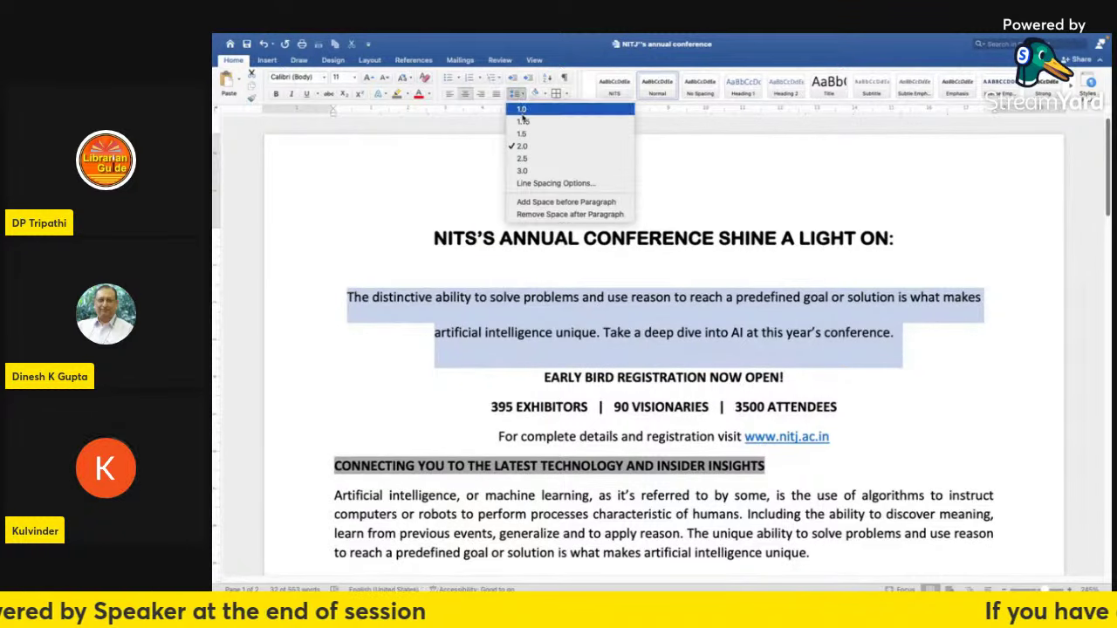
pyautogui.click(521, 110)
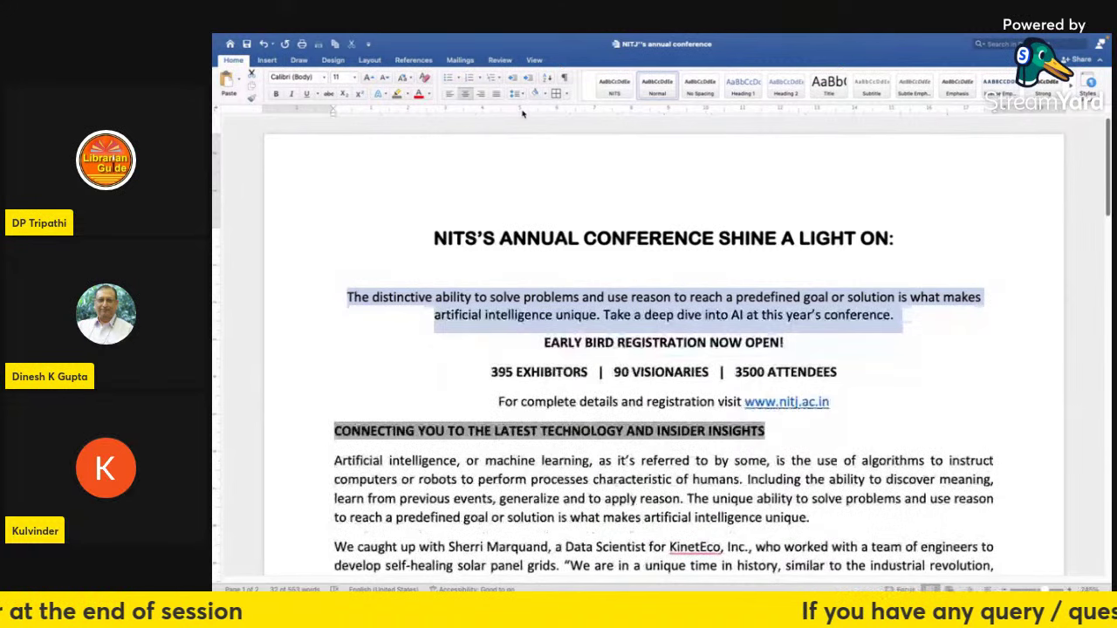
pyautogui.click(522, 96)
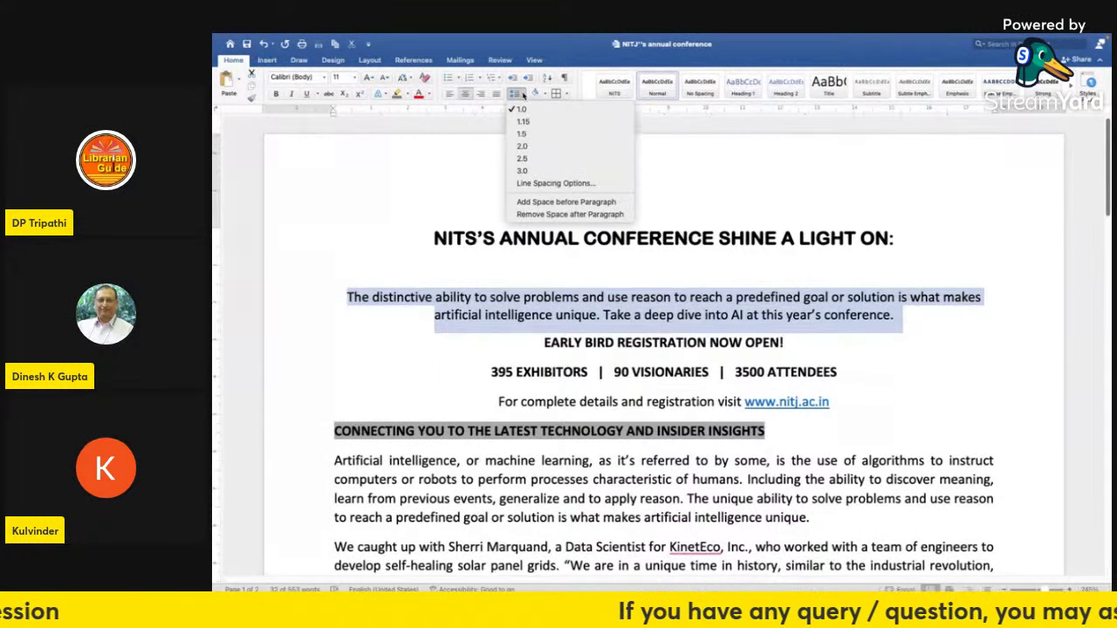
pyautogui.click(526, 122)
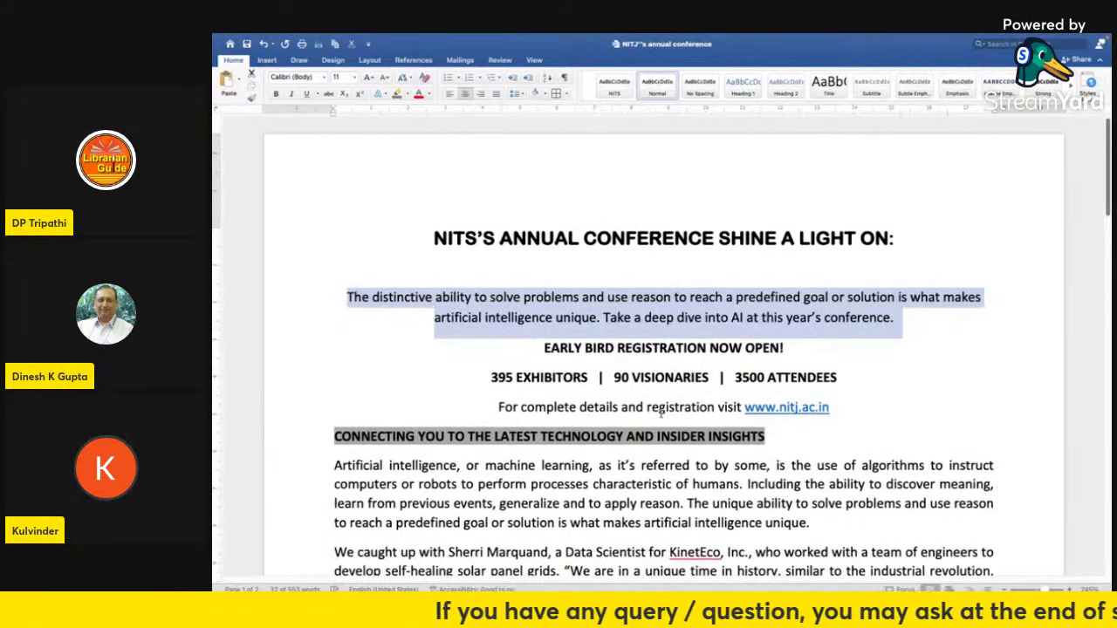
pyautogui.click(903, 380)
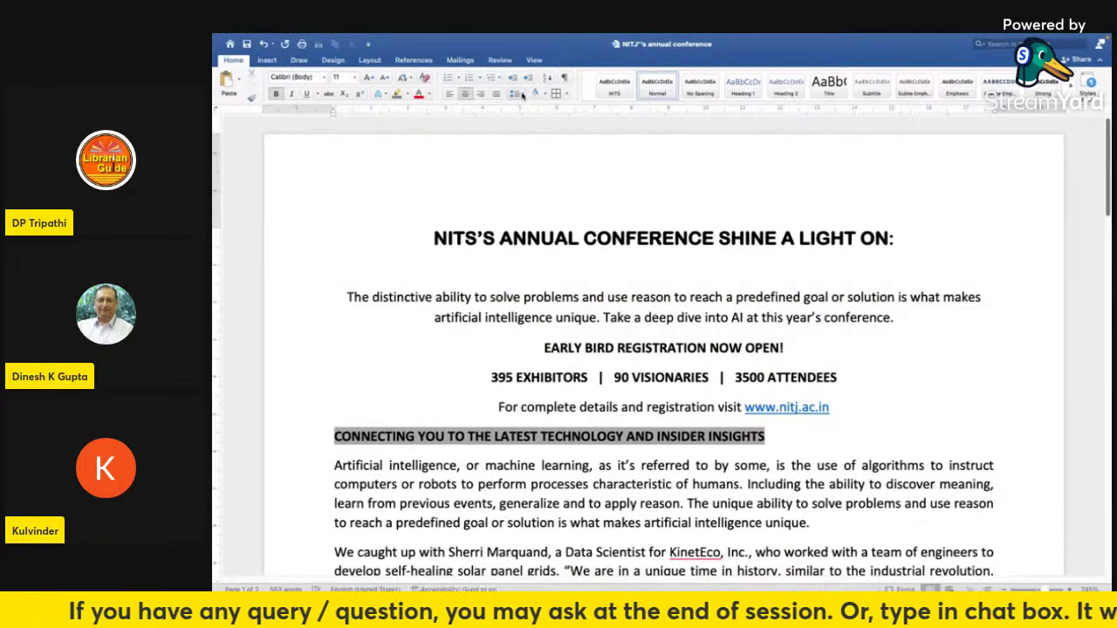
pyautogui.click(522, 96)
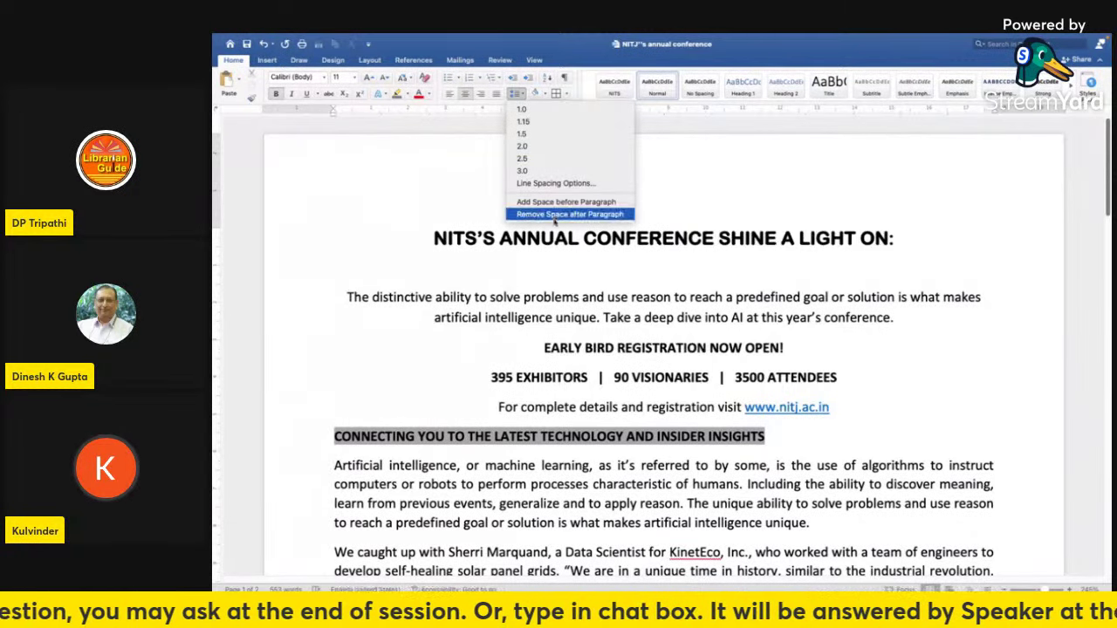
pyautogui.scroll(-5, 727, 409)
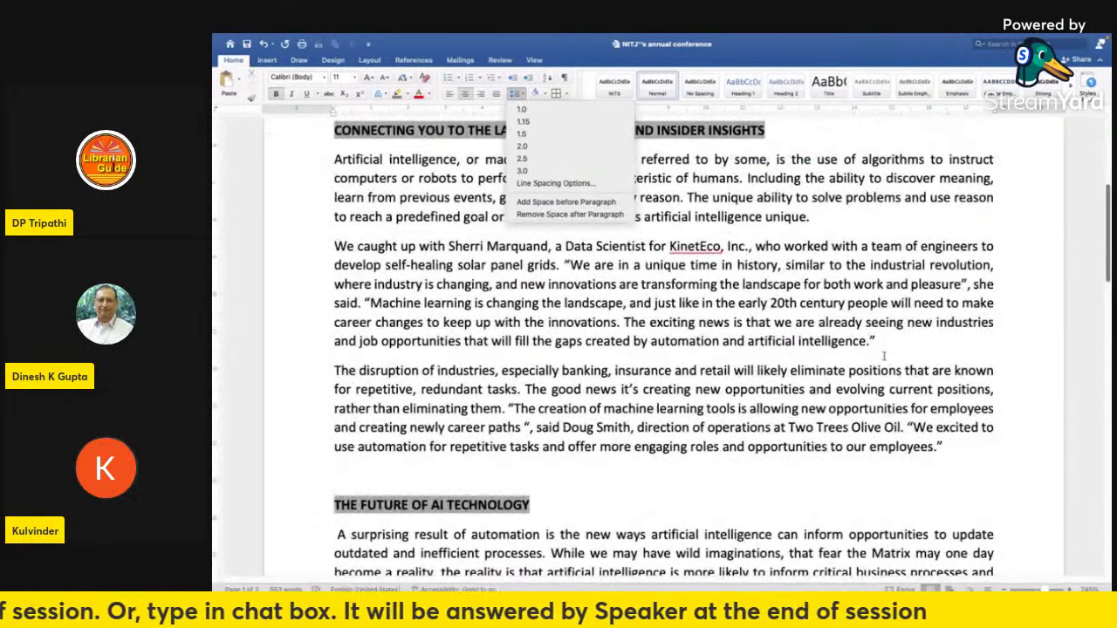
pyautogui.click(829, 356)
pyautogui.scroll(2, 736, 267)
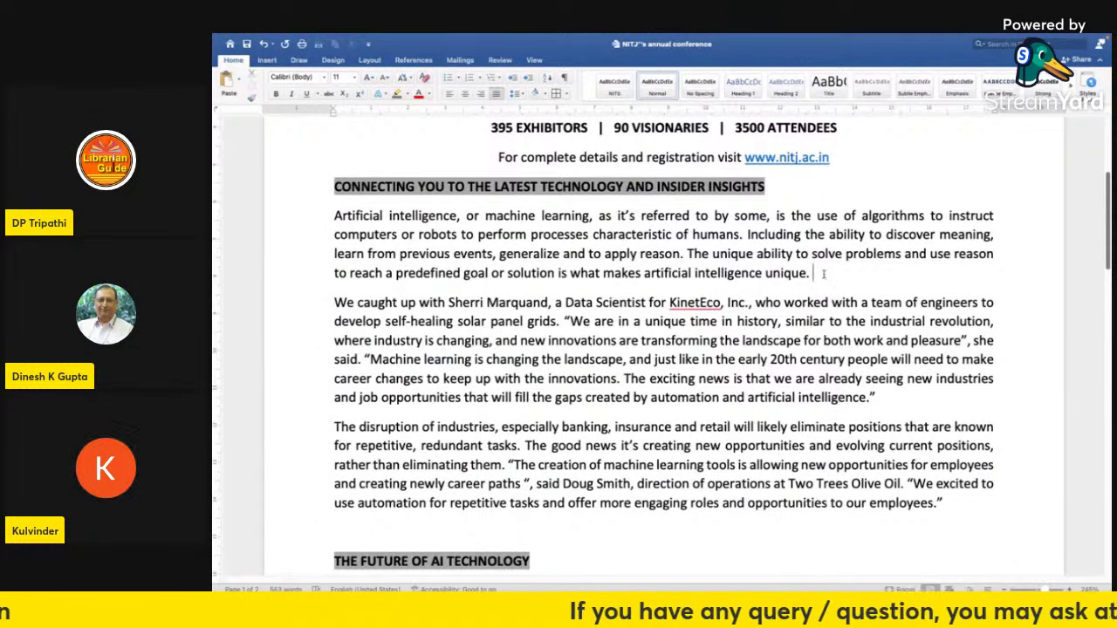
pyautogui.click(522, 94)
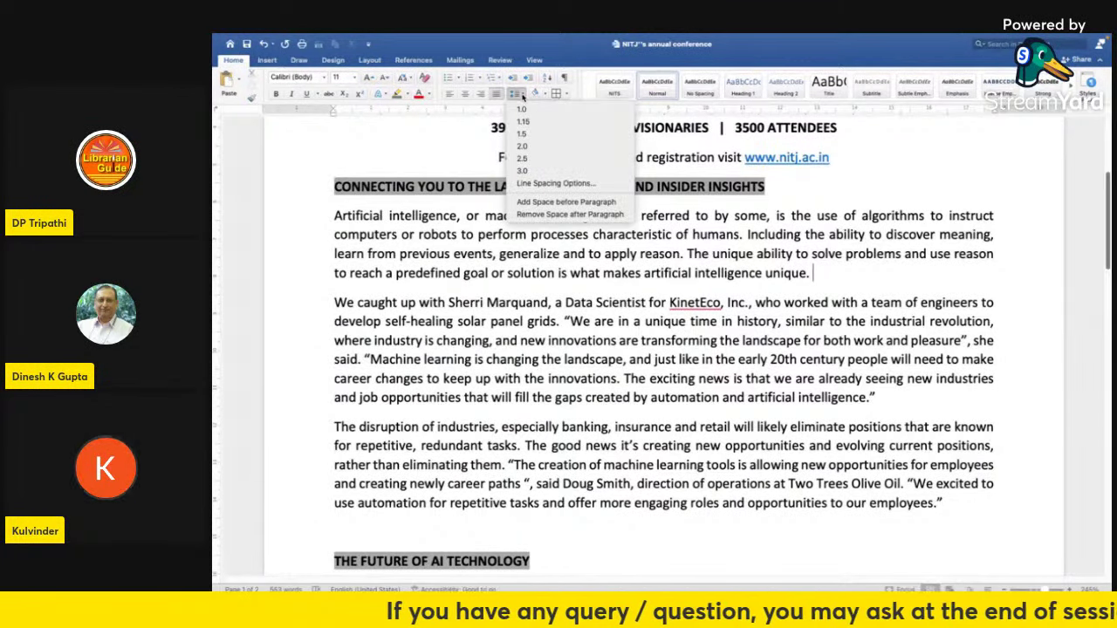
pyautogui.click(543, 215)
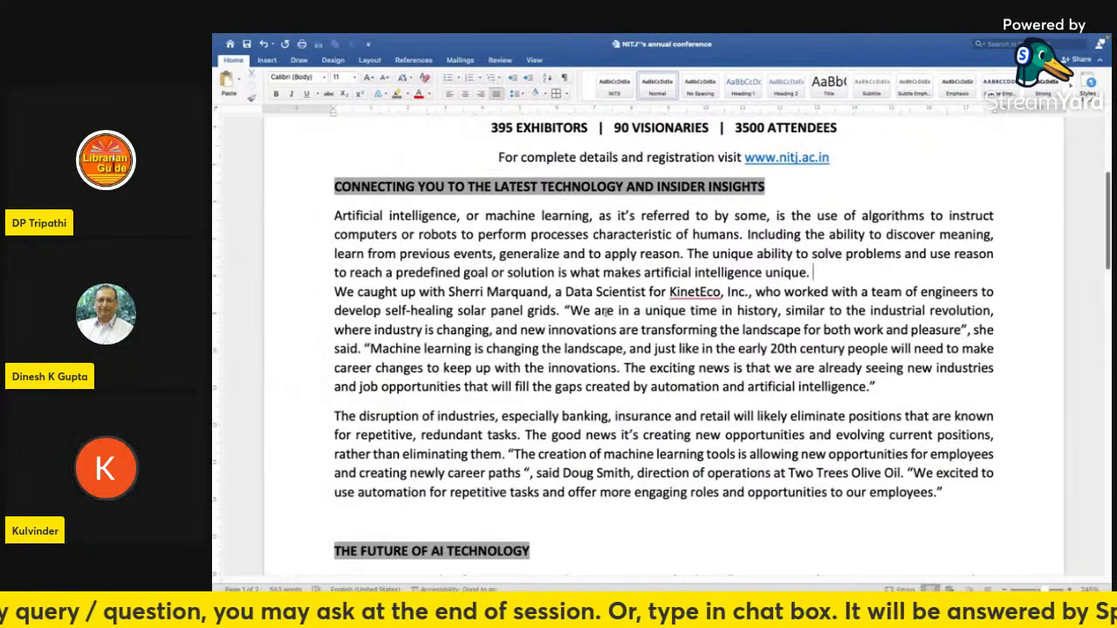
pyautogui.click(523, 95)
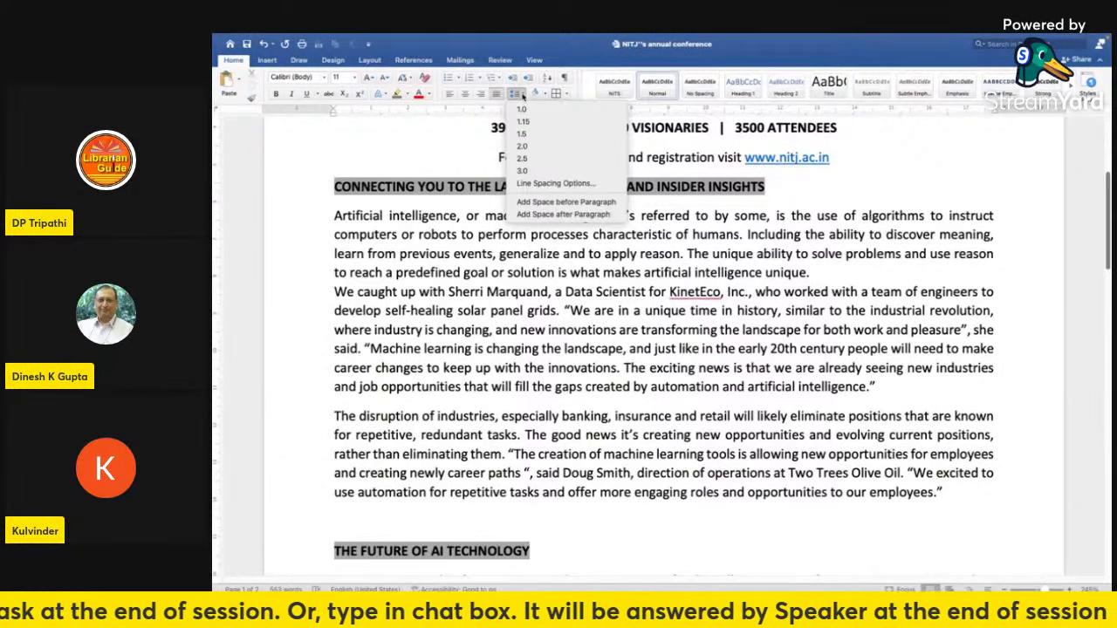
pyautogui.click(559, 215)
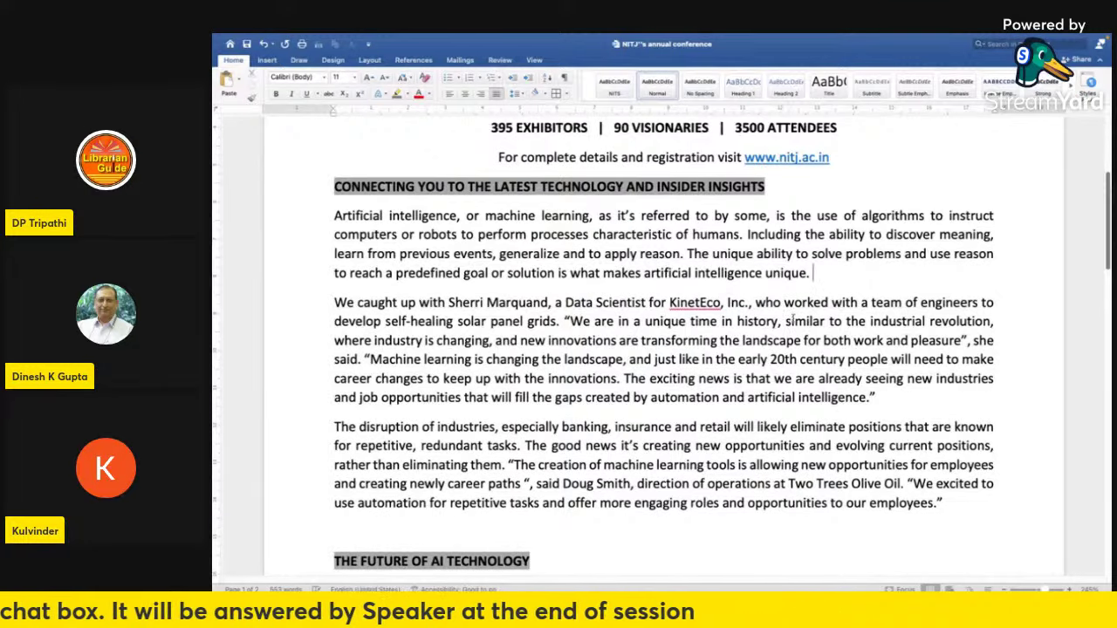
pyautogui.scroll(3, 555, 348)
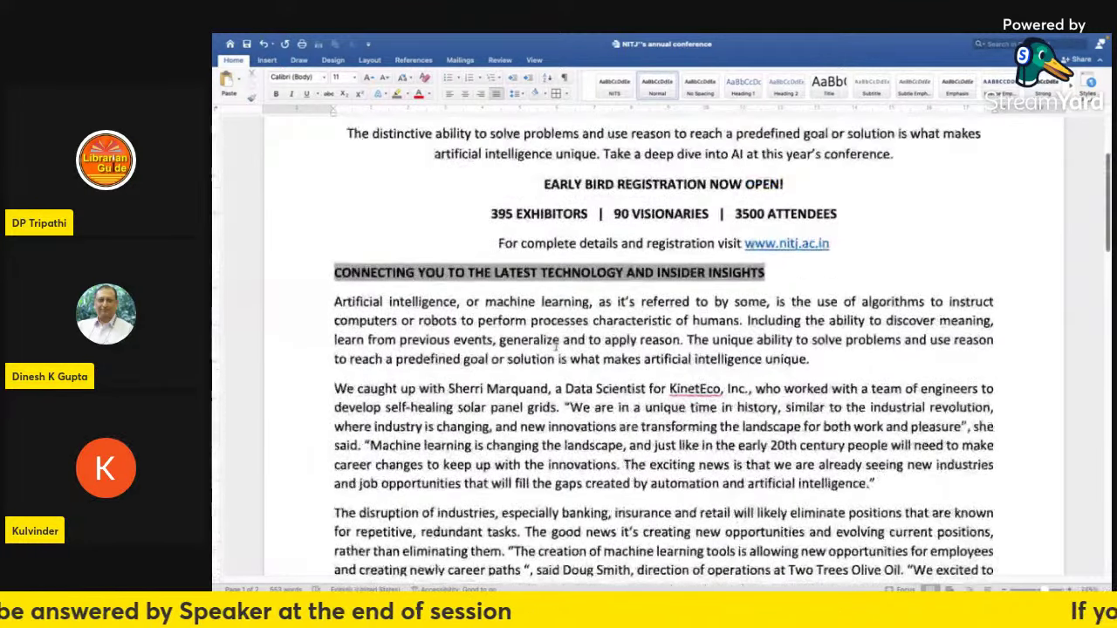
pyautogui.scroll(-1, 556, 345)
pyautogui.scroll(3, 556, 347)
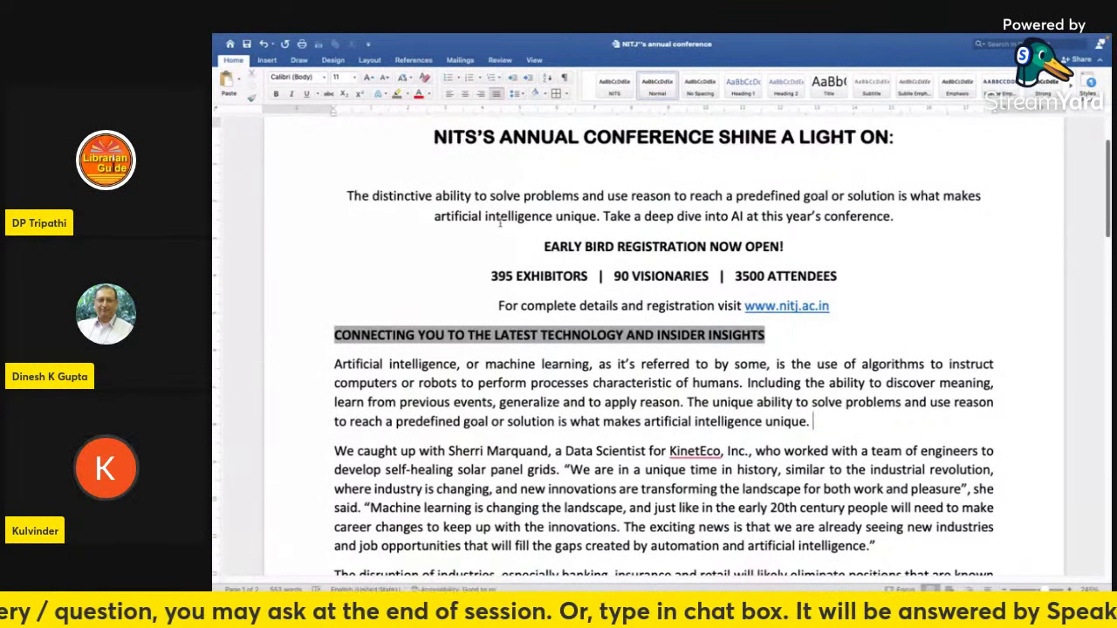
# - Apply 1.5 line spacing to the entire document
pyautogui.press('super+a')
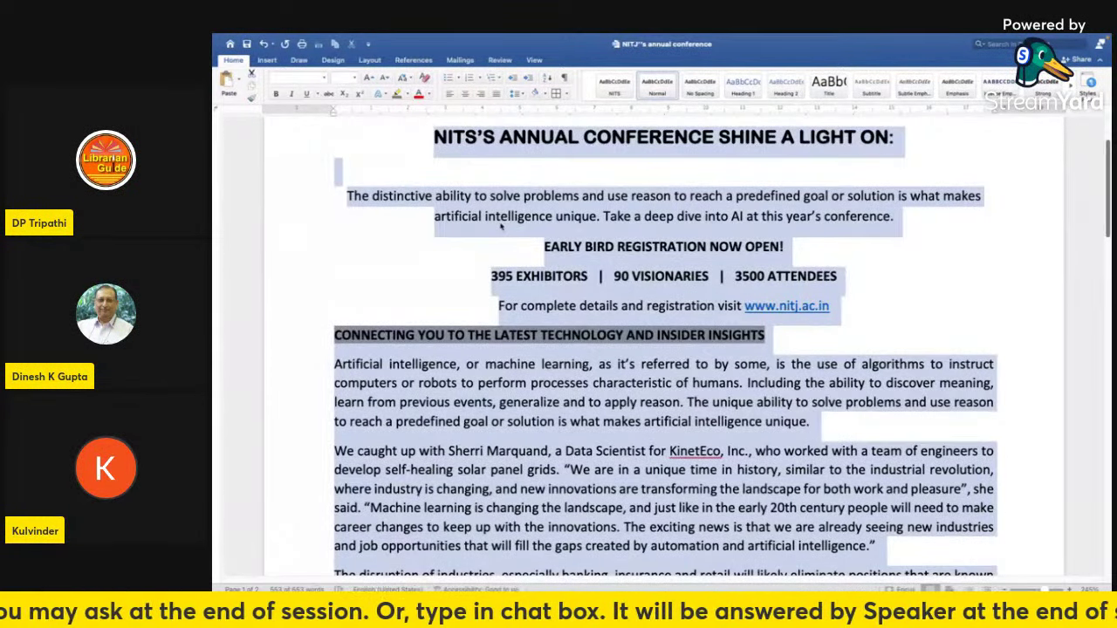
pyautogui.click(524, 94)
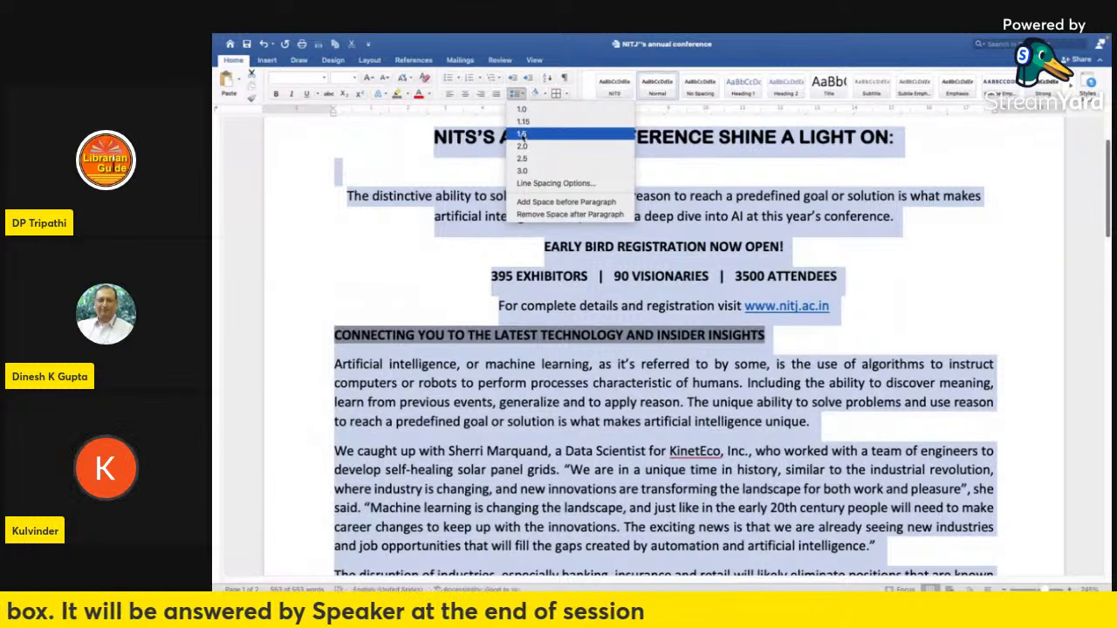
pyautogui.click(522, 135)
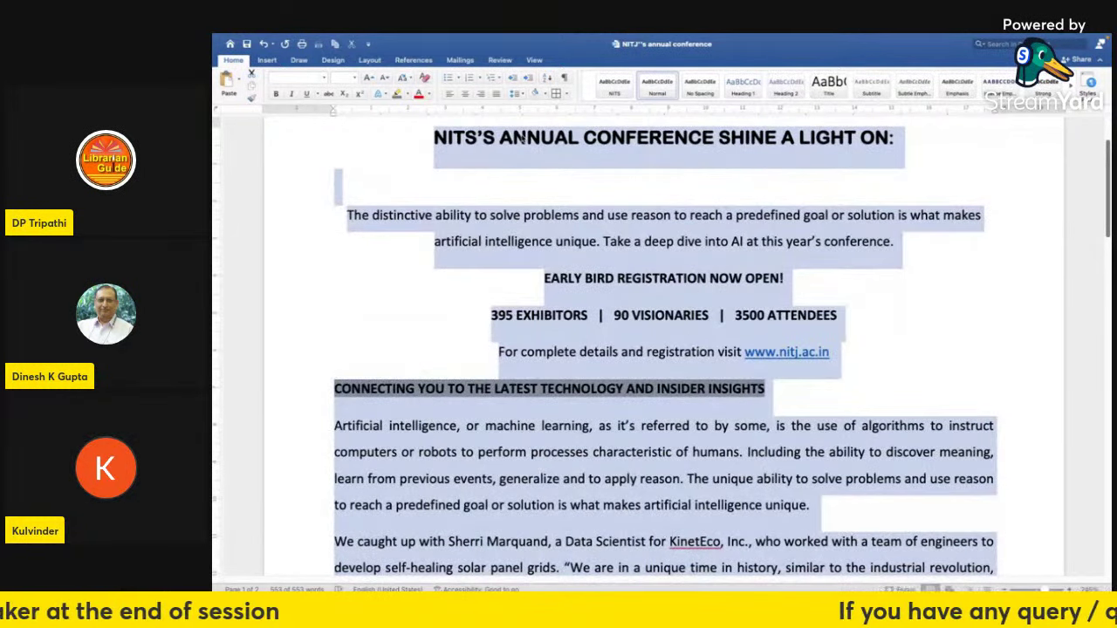
pyautogui.click(522, 94)
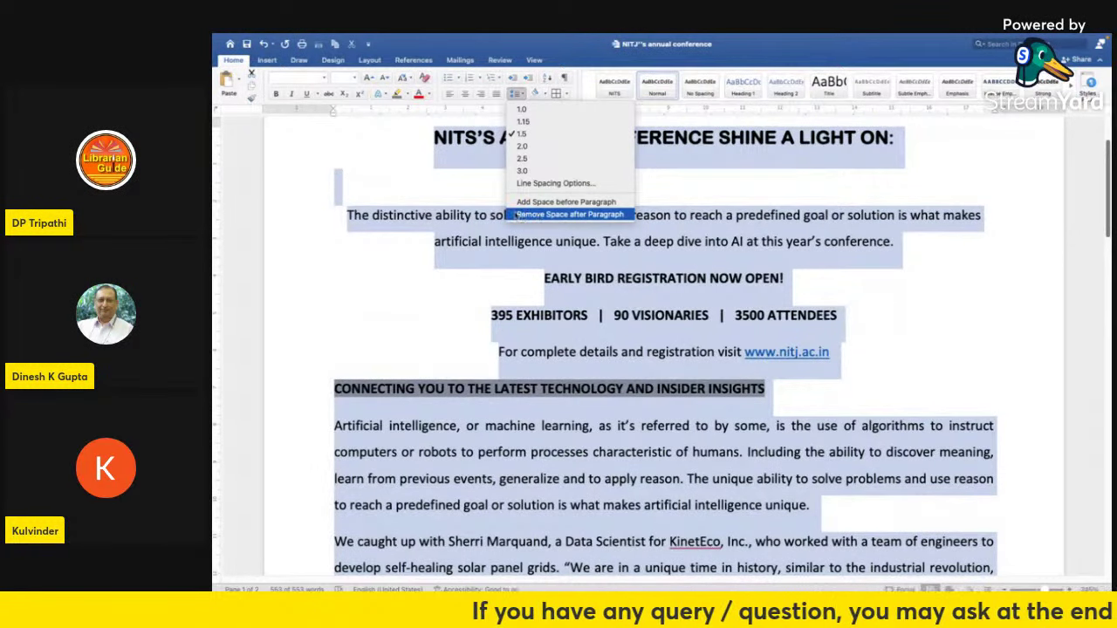
pyautogui.click(883, 354)
pyautogui.click(903, 330)
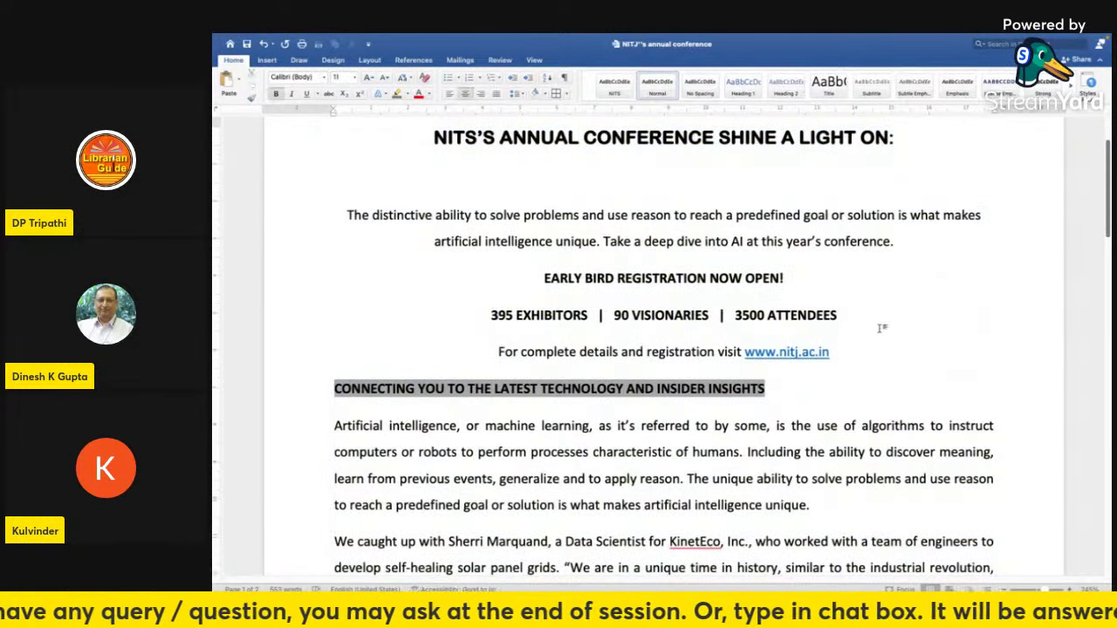
# - Delete the blank paragraph above THE FUTURE OF AI TECHNOLOGY, revealing it with formatting marks
pyautogui.scroll(-1, 907, 322)
pyautogui.scroll(-4, 912, 319)
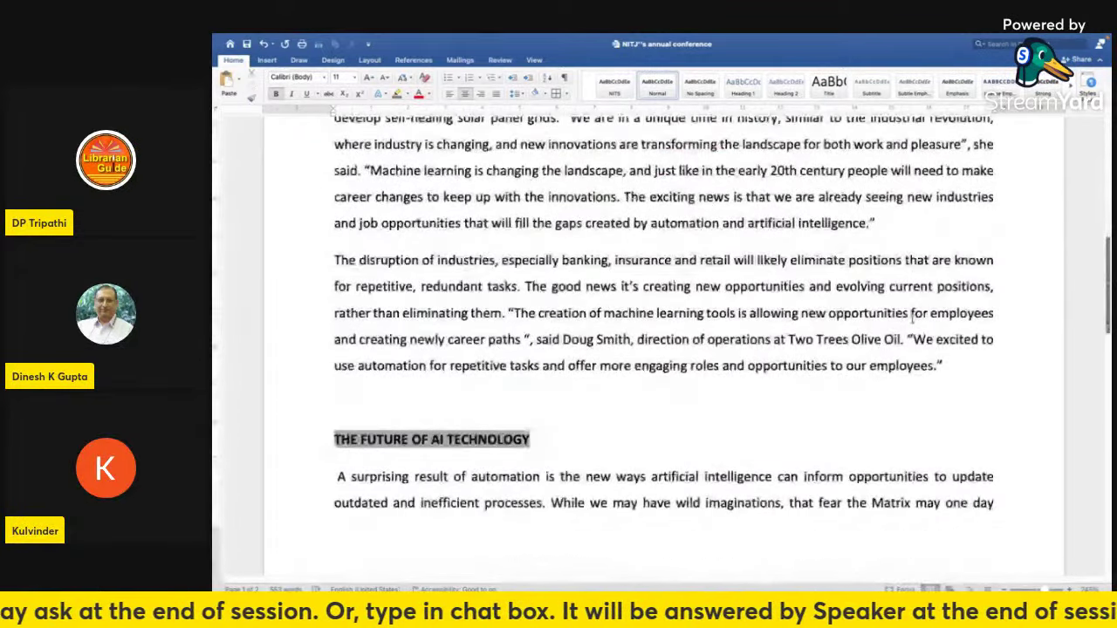
pyautogui.scroll(-2, 912, 319)
pyautogui.scroll(-1, 912, 319)
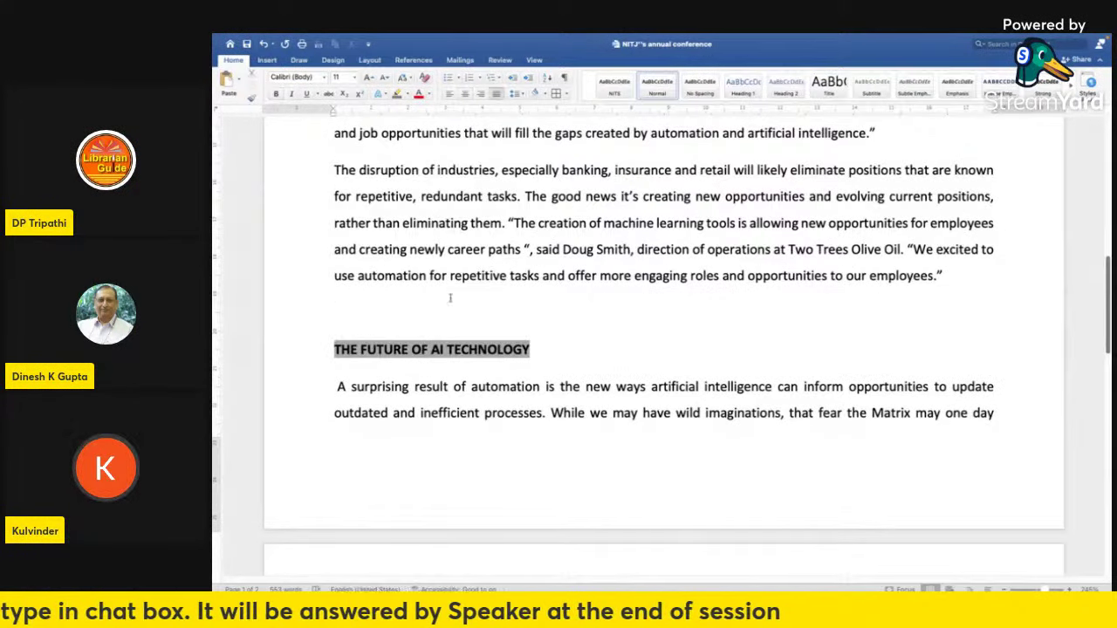
pyautogui.click(565, 77)
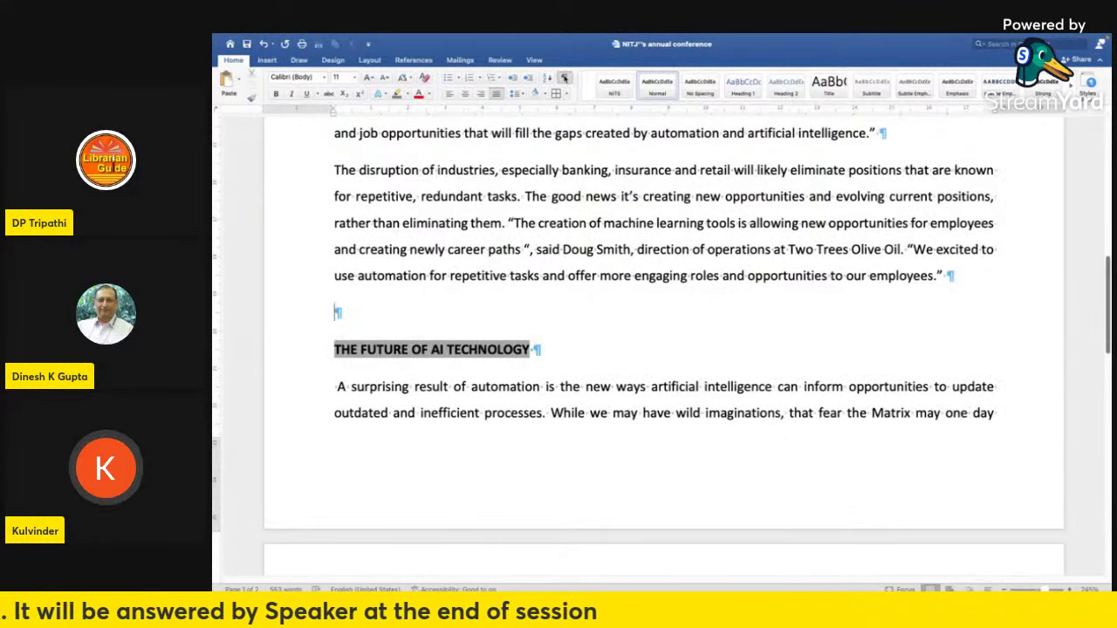
pyautogui.press('BackSpace')
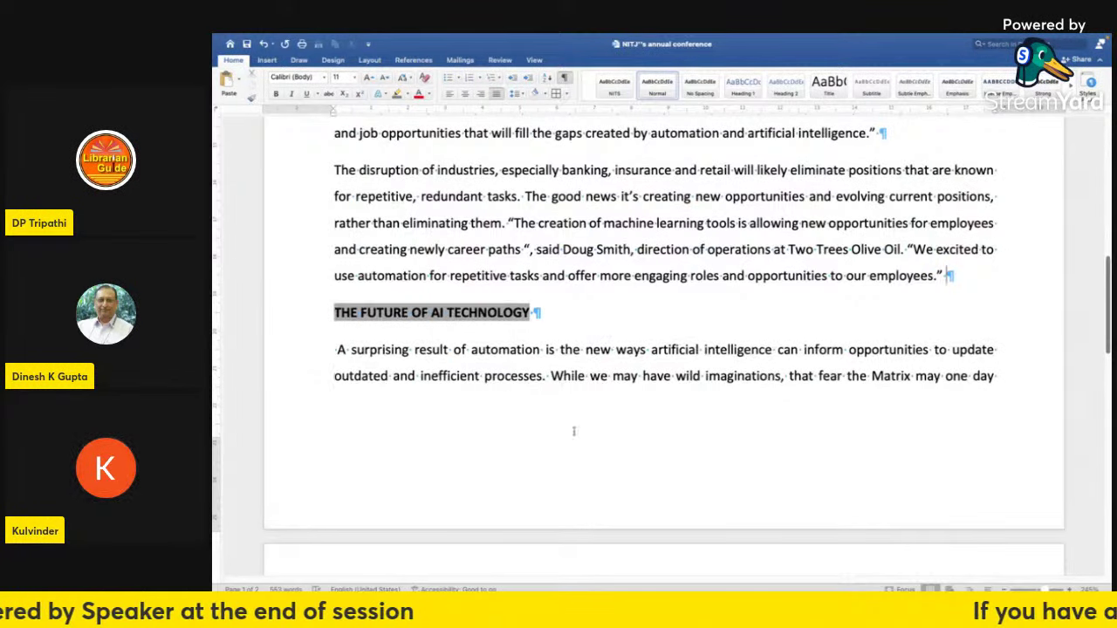
pyautogui.click(565, 78)
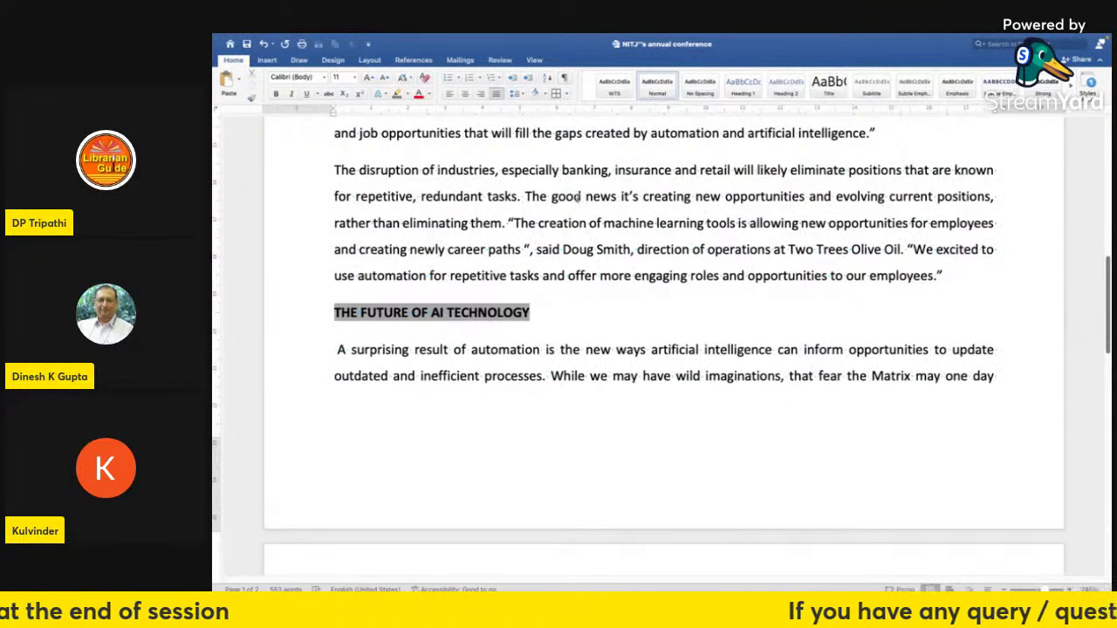